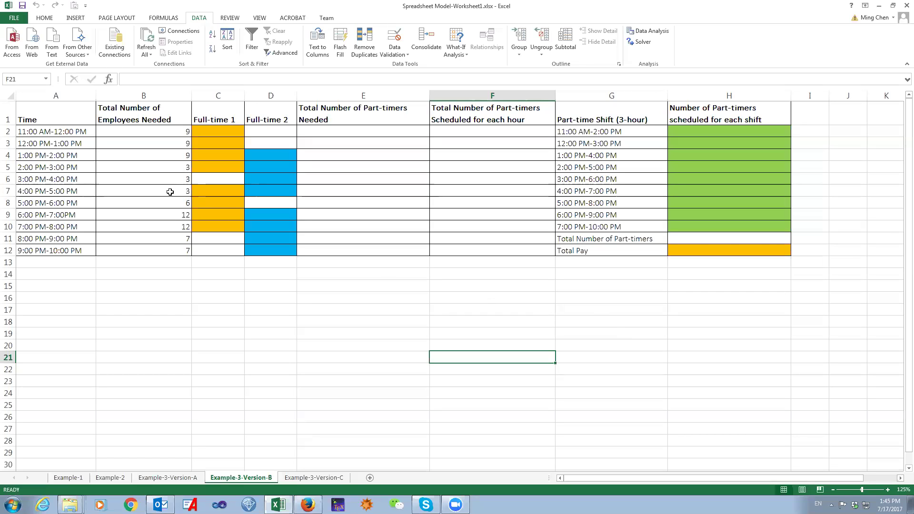
Calculate the part-timers needed for the first two hours with =B2-1 in E2 and =B3-1 in E3
left_click_drag(152, 130, 147, 251)
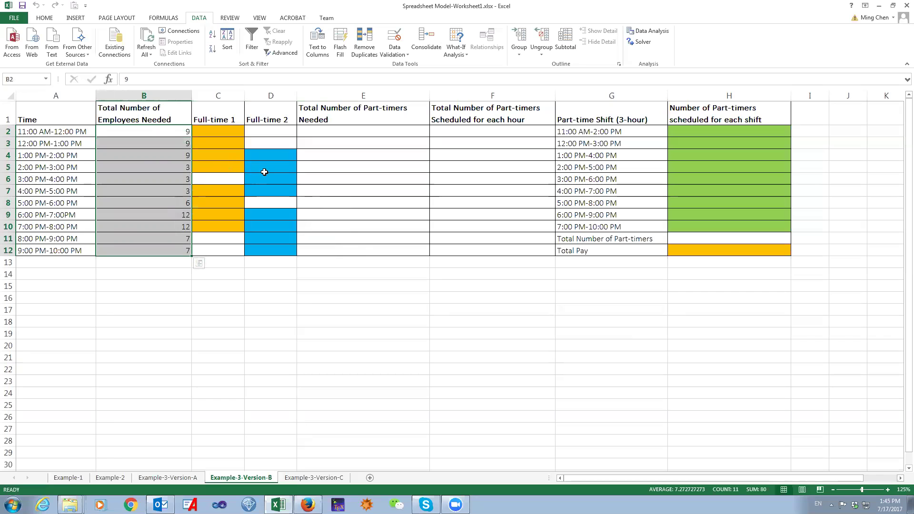
left_click(364, 132)
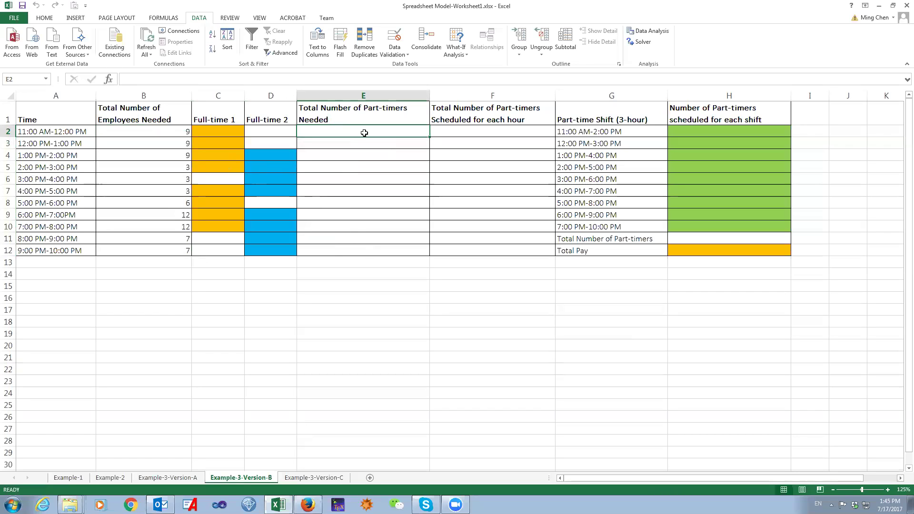
type("=")
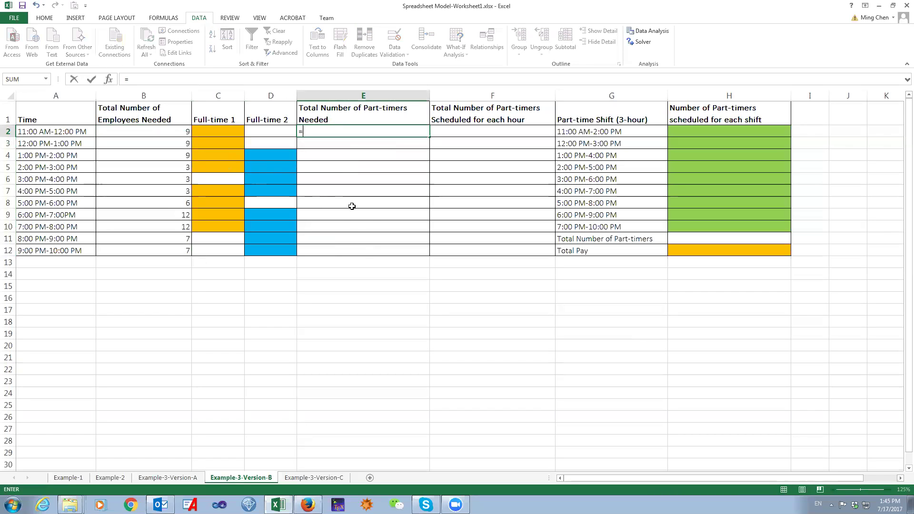
left_click(171, 129)
type("-1")
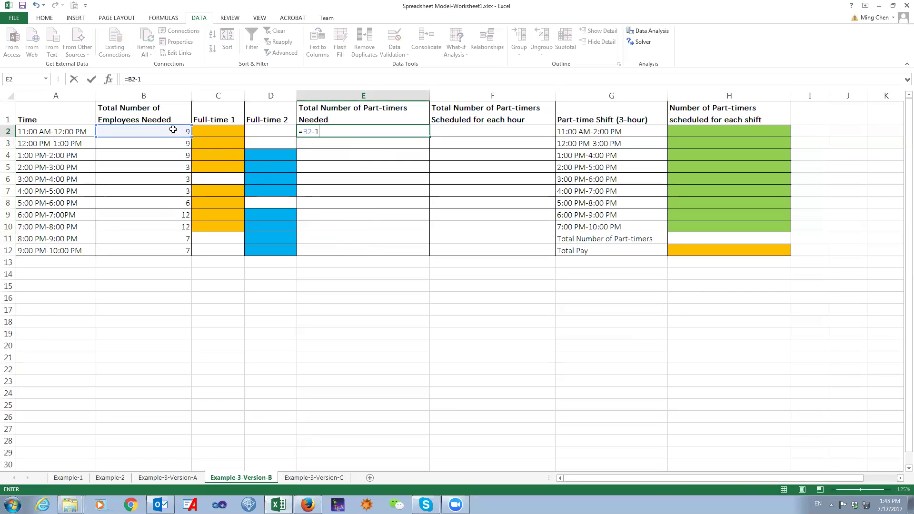
key("Return")
type("=")
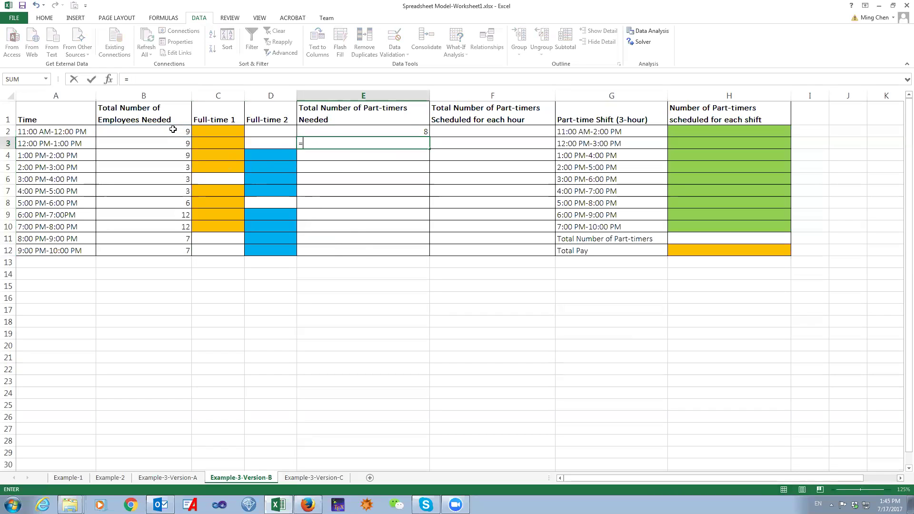
left_click(175, 142)
type("-1")
key("Return")
Subtract both full-timers from the employees needed between 1:00 PM and 3:00 PM, with =B4-2 in E4 and =B5-2 in E5
type("=")
left_click(173, 155)
type("-2")
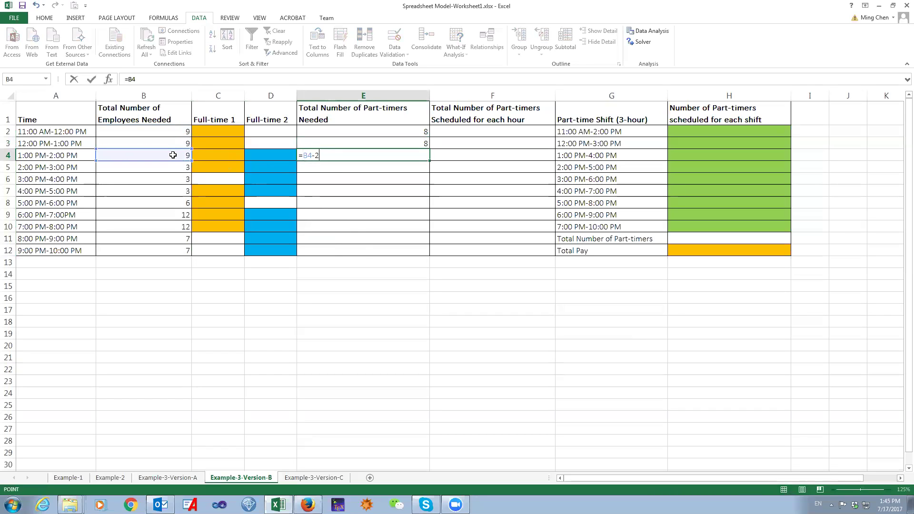
key("Return")
type("=")
left_click(171, 165)
type("-2")
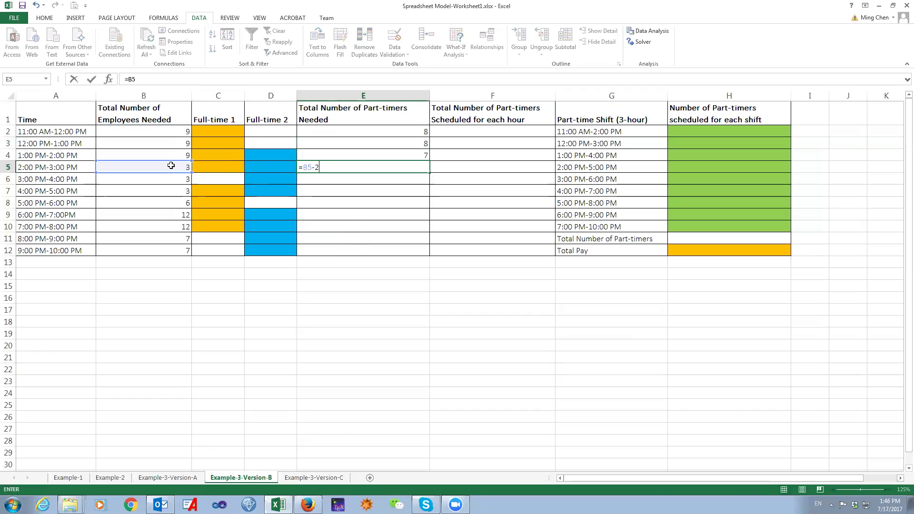
key("Return")
Calculate the part-timers needed from 3:00 PM to 5:00 PM with =B6-1 in E6 and =B7-2 in E7
type("=")
left_click(166, 179)
type("-1")
key("Return")
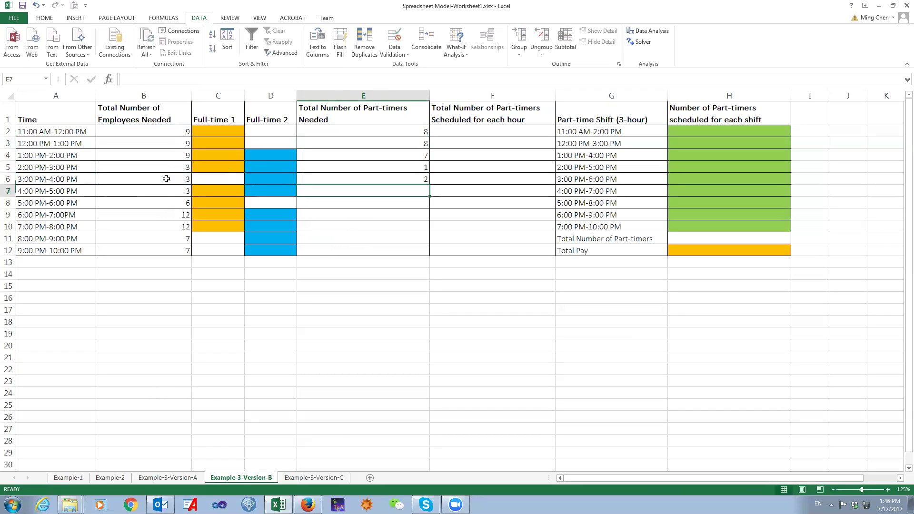
type("=")
left_click(166, 187)
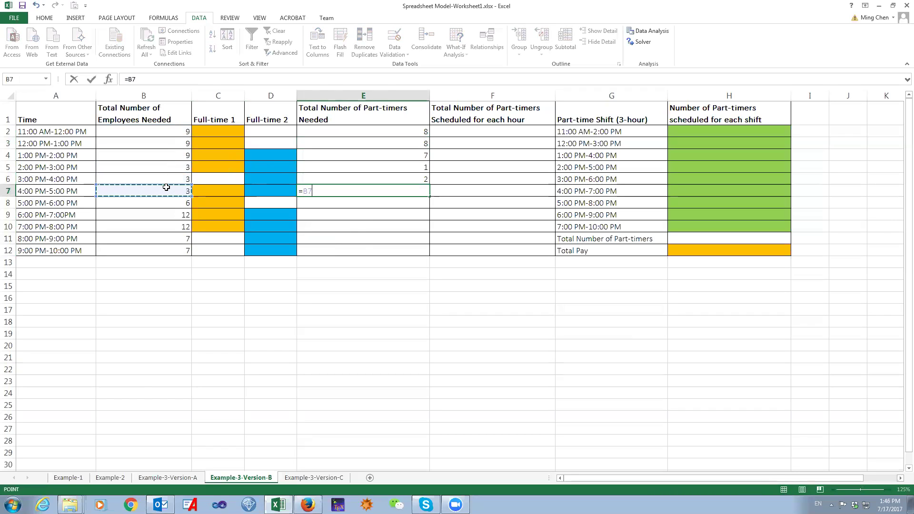
type("-2")
key("Return")
Calculate the part-timers needed for the 5:00 PM-6:00 PM hour with =B8-1 in E8
type("=")
left_click(162, 202)
type("-1")
key("Return")
Calculate the part-timers needed from 6:00 PM to 8:00 PM with =B9-2 in E9 and =B10-2 in E10
type("=")
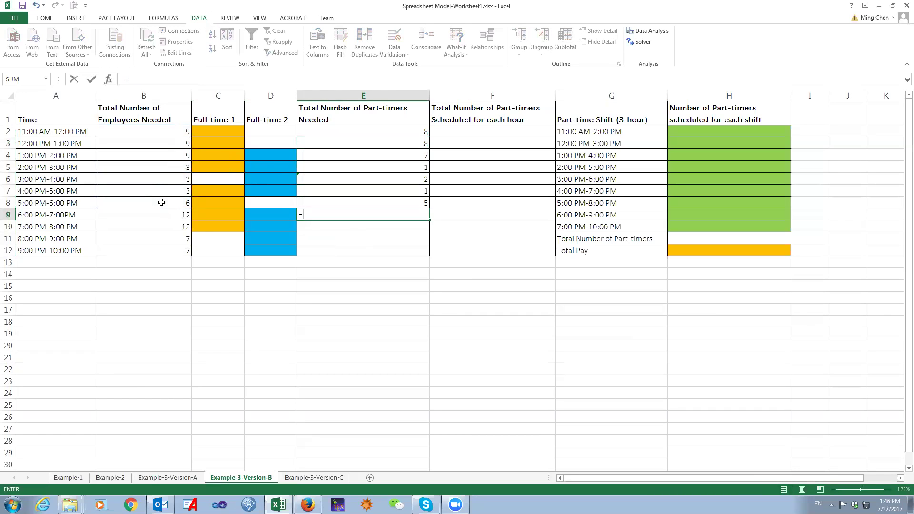
left_click(162, 214)
type("-2")
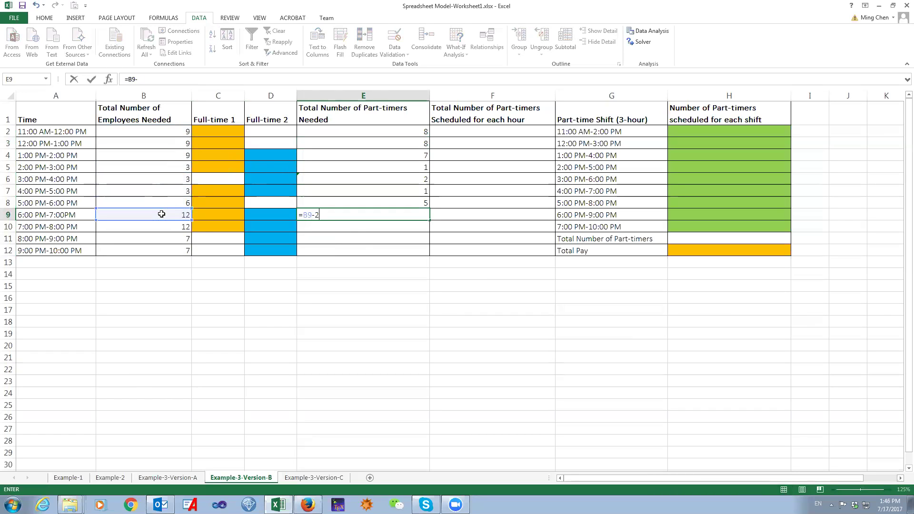
key("Return")
type("=")
left_click(161, 227)
type("-2")
key("Return")
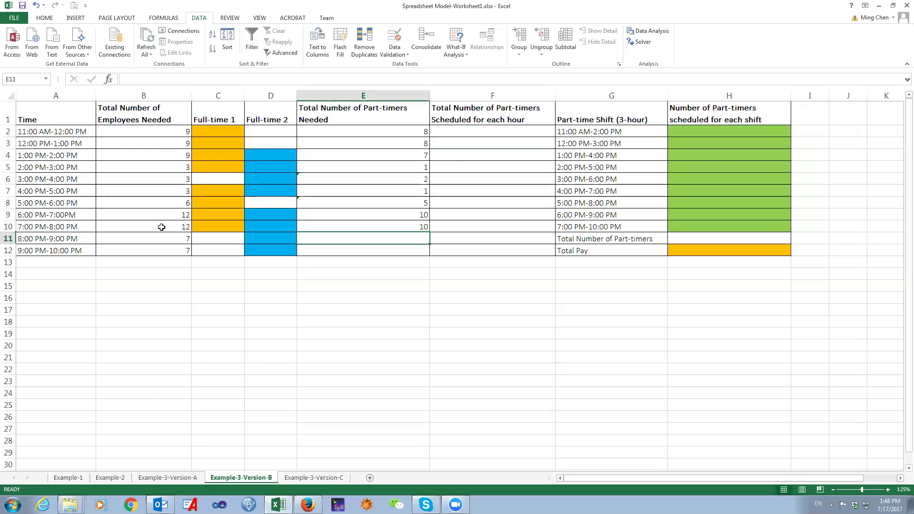
Calculate the part-timers needed for the last two hours with =B11-1 in E11 and =B12-1 in E12
type("=")
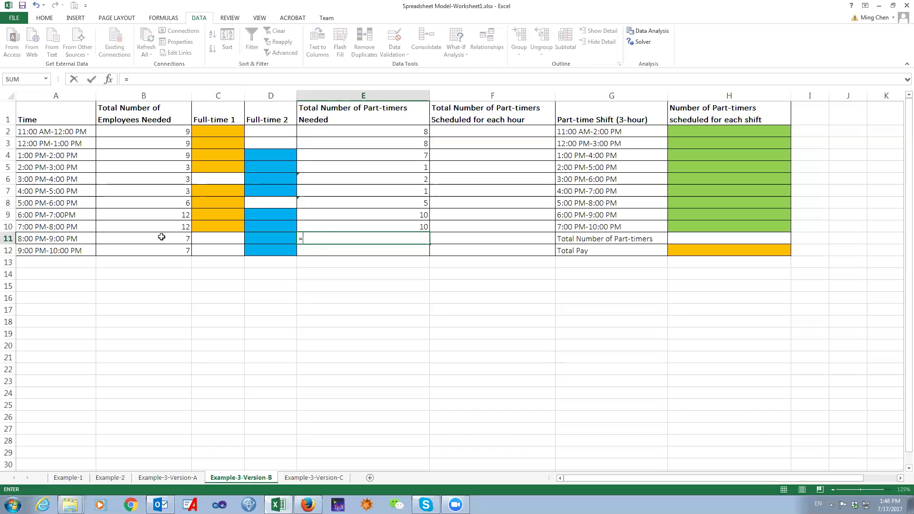
left_click(162, 241)
type("-1")
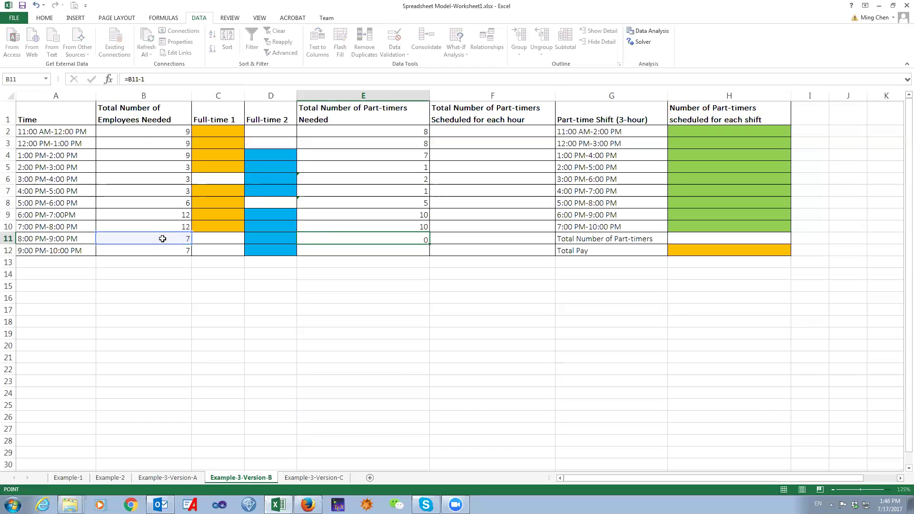
key("Return")
type("=")
left_click(174, 247)
type("-1")
key("Return")
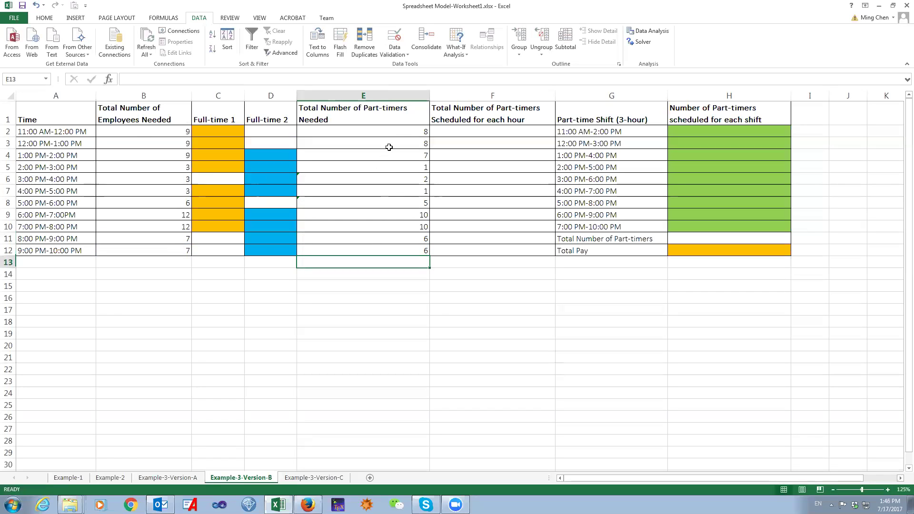
Check each formula in the Total Number of Part-timers Needed column, from E2 down to E12
left_click(395, 132)
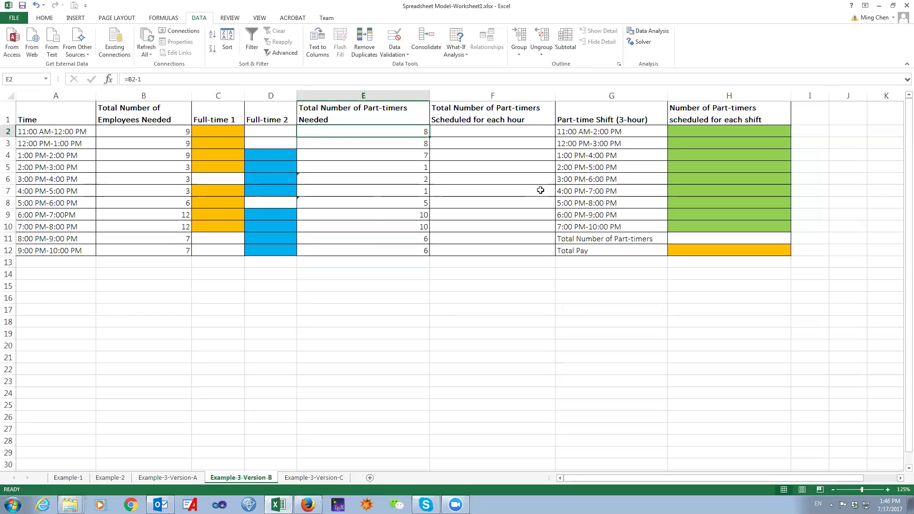
key("Down")
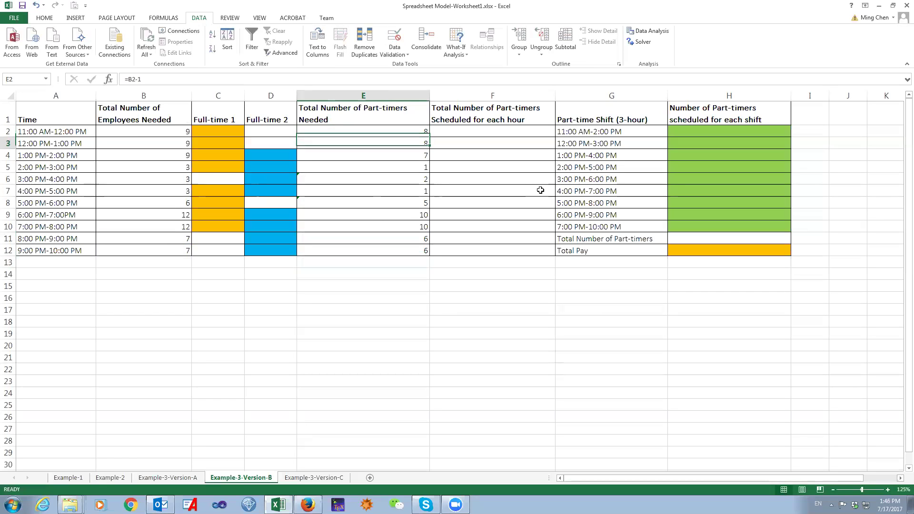
key("Down")
key("Down")
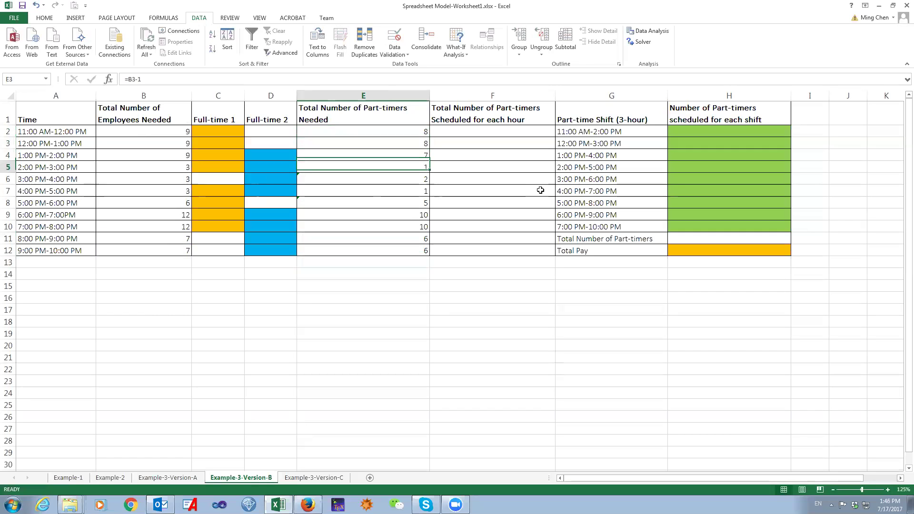
key("Down")
key("Down")
key("Down")
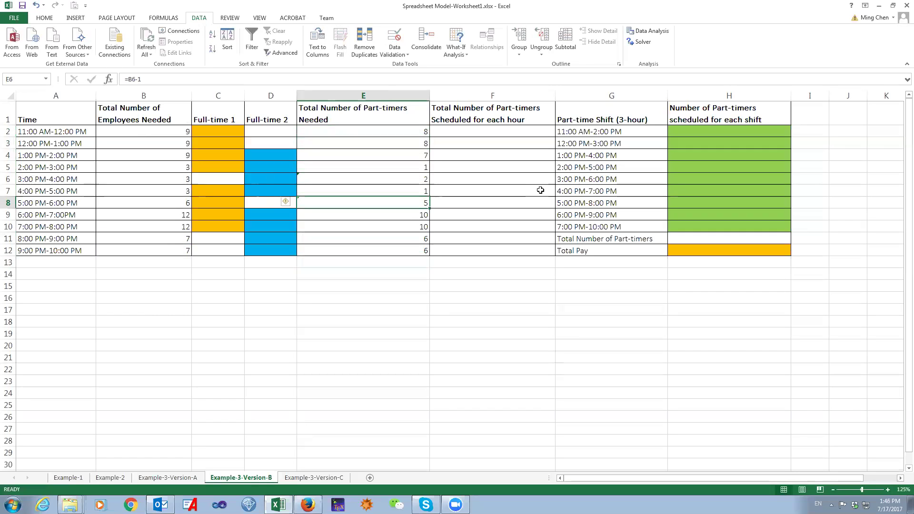
key("Up")
key("Up")
key("Down")
key("Down")
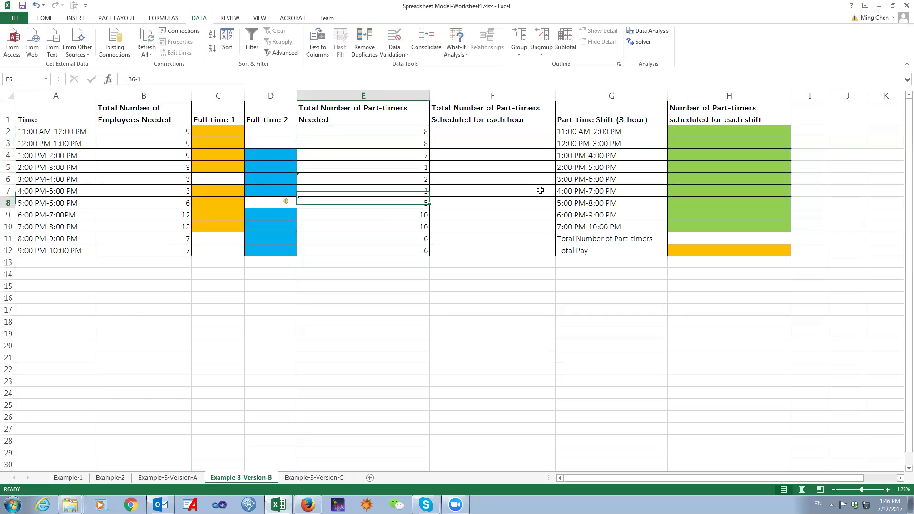
key("Down")
key("Down")
key("Down")
key("Down")
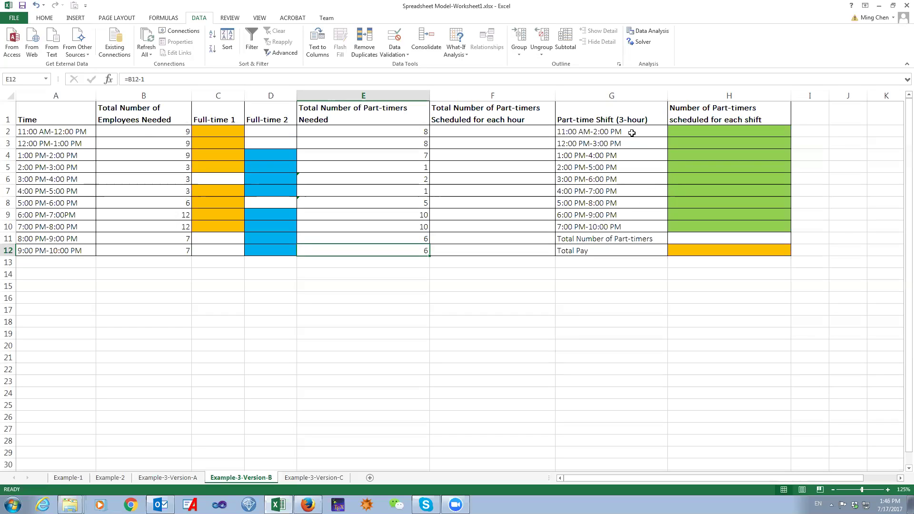
Examine how the per-shift part-timer cells H2:H10 relate to the hourly scheduled cells F2:F12
left_click_drag(709, 135, 713, 224)
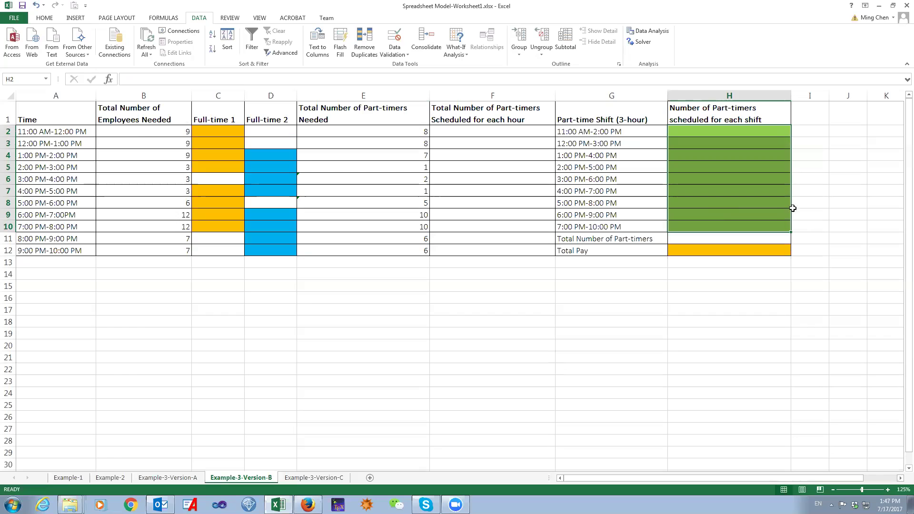
left_click(756, 185)
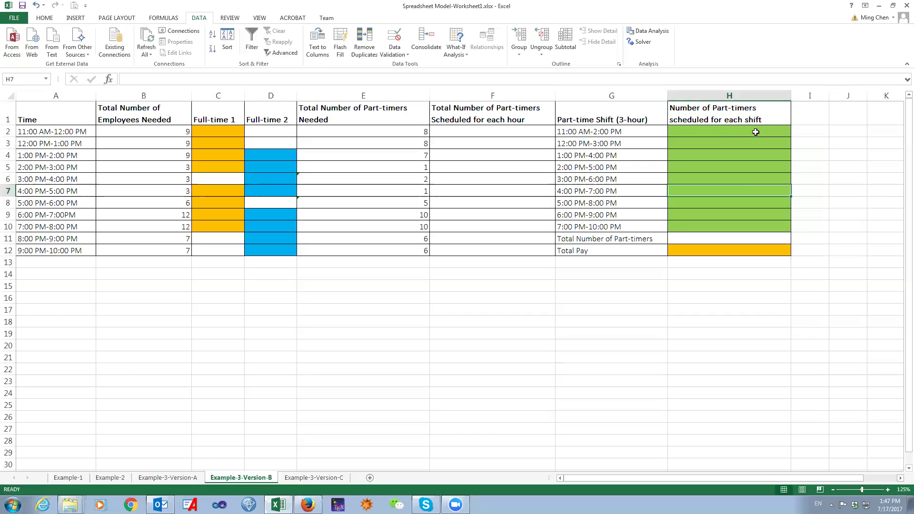
left_click_drag(755, 131, 741, 224)
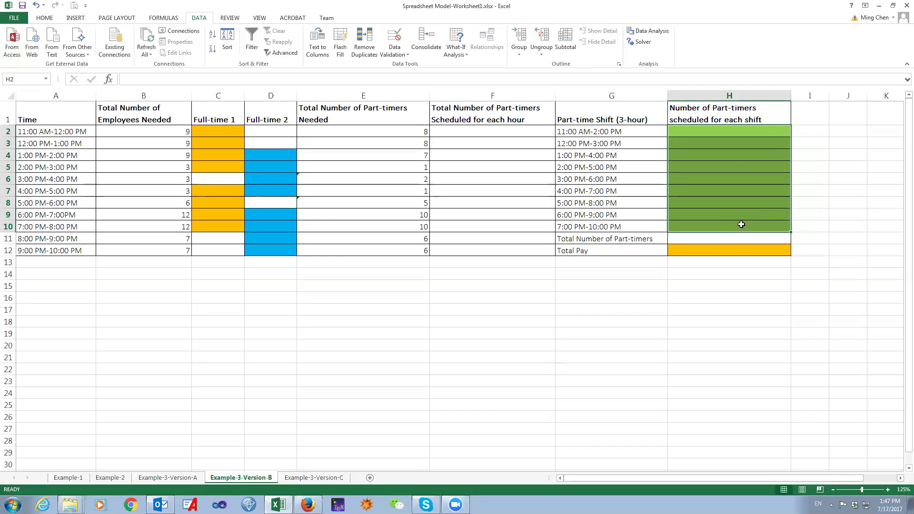
left_click_drag(743, 132, 732, 221)
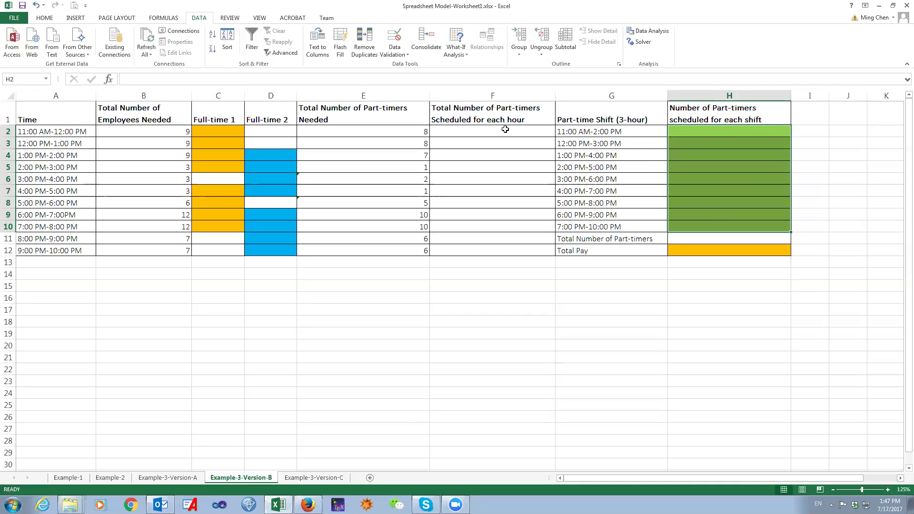
left_click_drag(505, 128, 496, 243)
left_click_drag(704, 134, 699, 225)
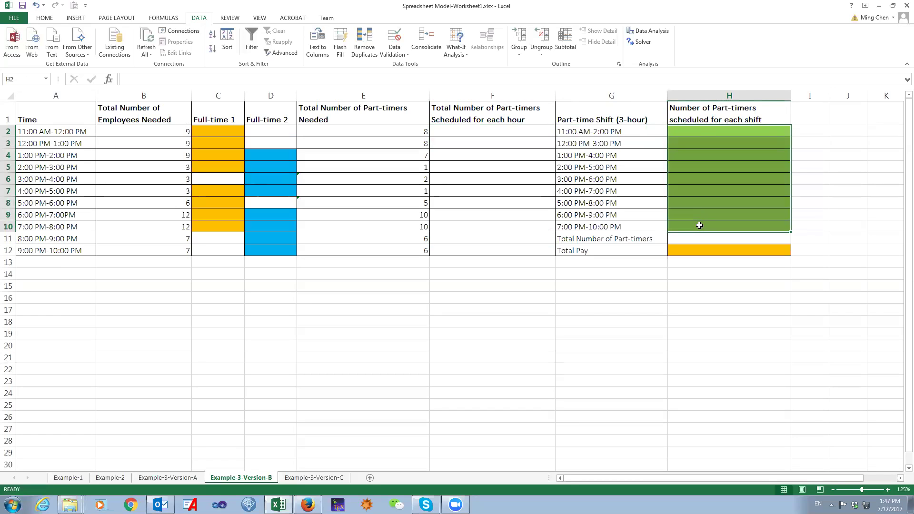
left_click_drag(515, 131, 554, 252)
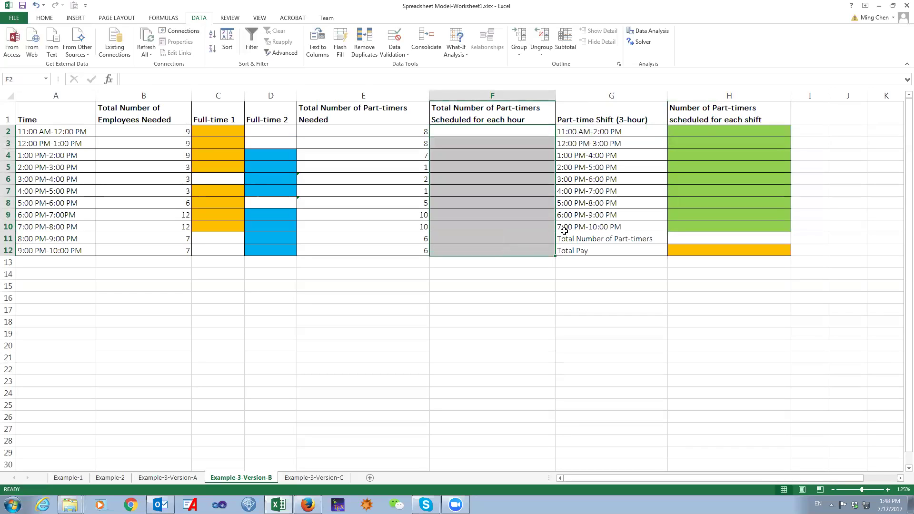
Calculate the part-timers scheduled for the first two hours with =H2 in F2 and =H2+H3 in F3
left_click(507, 136)
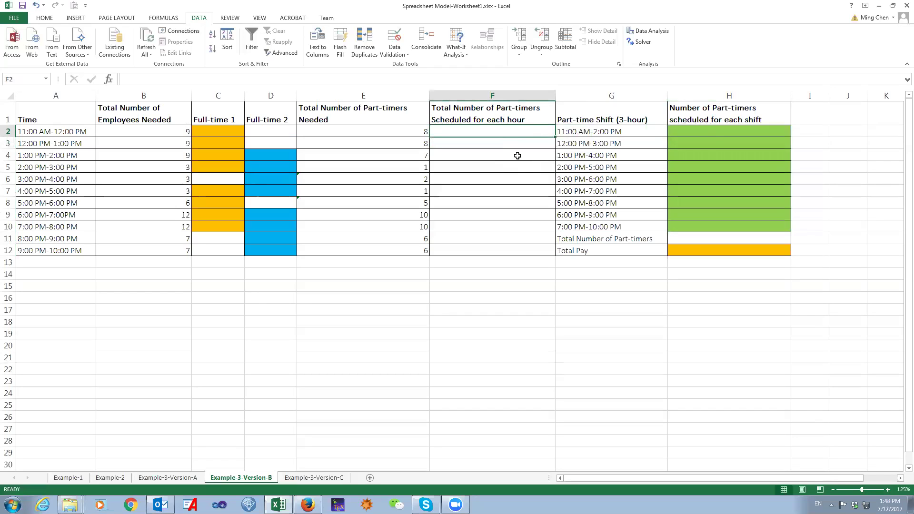
type("=")
left_click(709, 133)
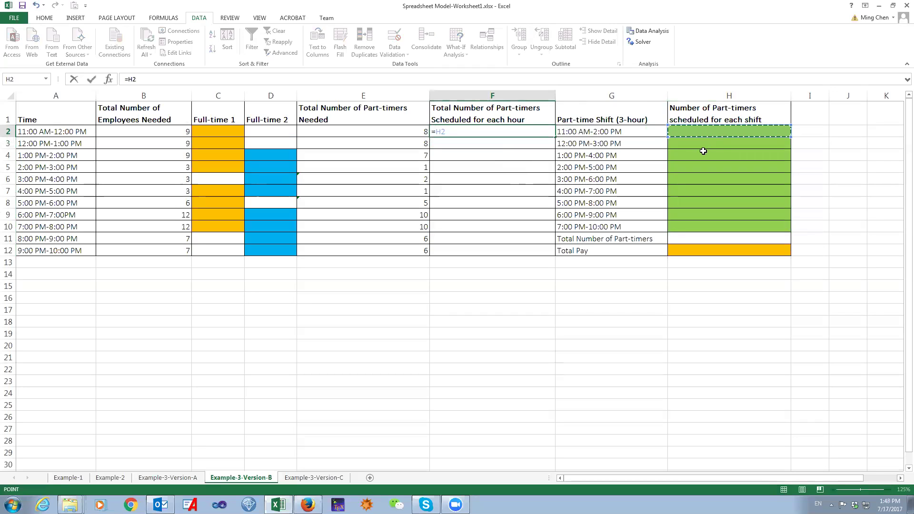
key("Return")
type("=")
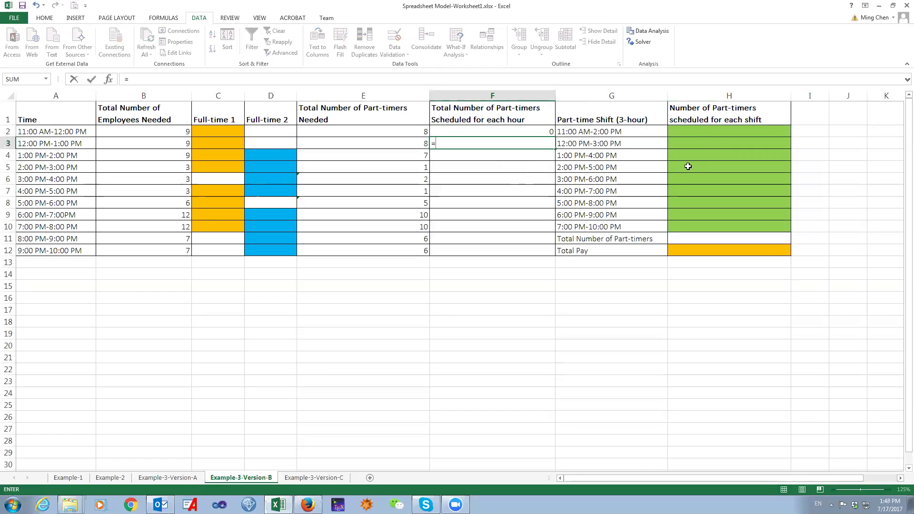
left_click(691, 132)
type("+")
left_click(691, 143)
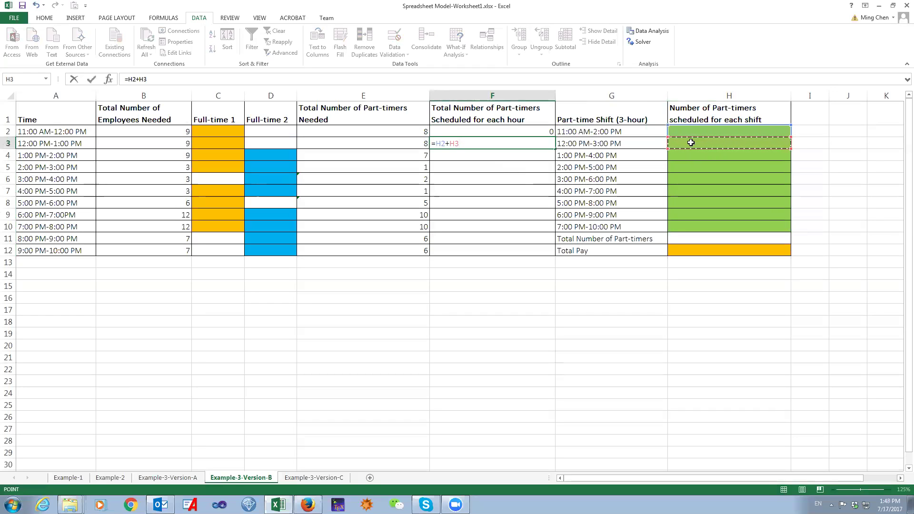
key("Return")
Total the three shifts covering the 1:00 PM-2:00 PM hour with =H2+H3+H4 in F4
type("=")
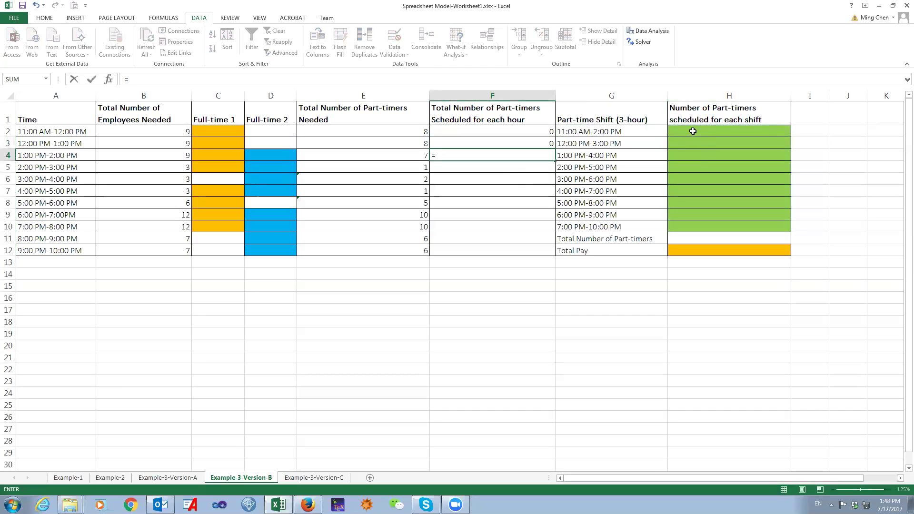
left_click(688, 142)
type("+")
left_click(682, 153)
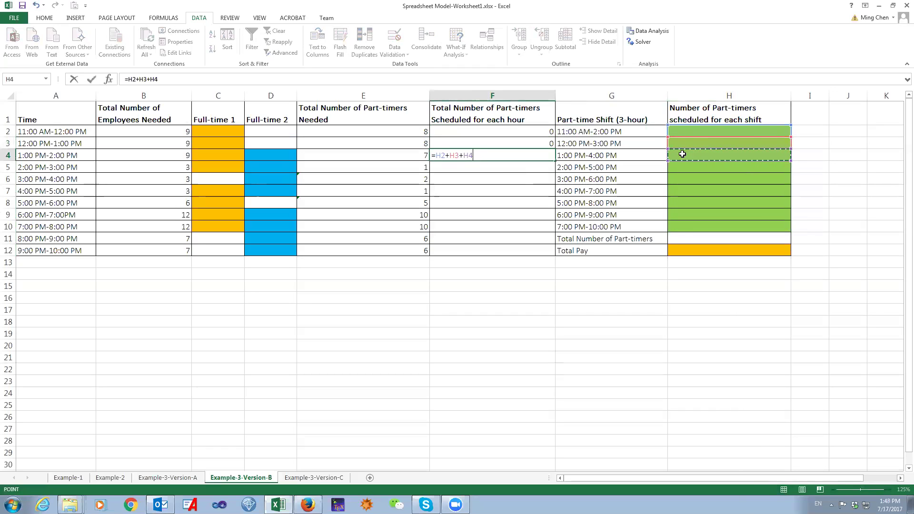
key("Return")
Total the three shifts covering the 2:00 PM-3:00 PM hour with =H3+H4+H5 in F5
type("=")
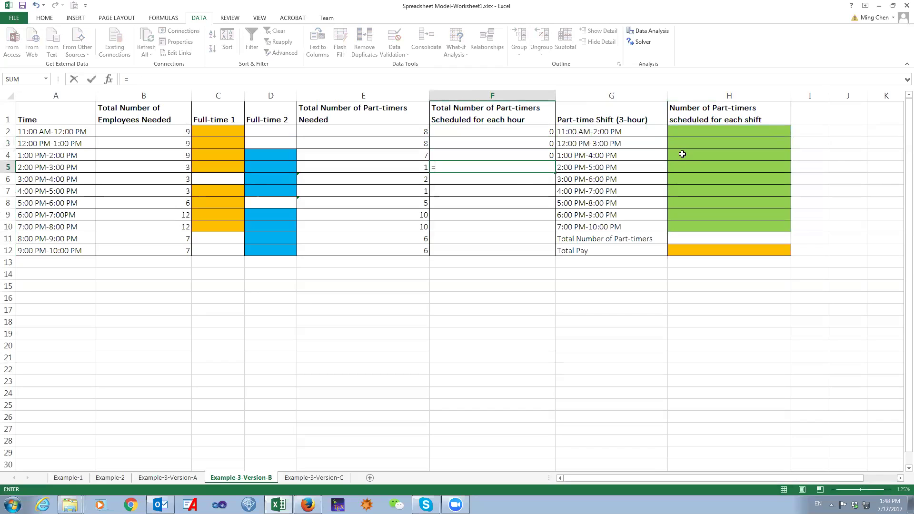
left_click(688, 143)
type("+")
left_click(682, 156)
type("+")
left_click(680, 168)
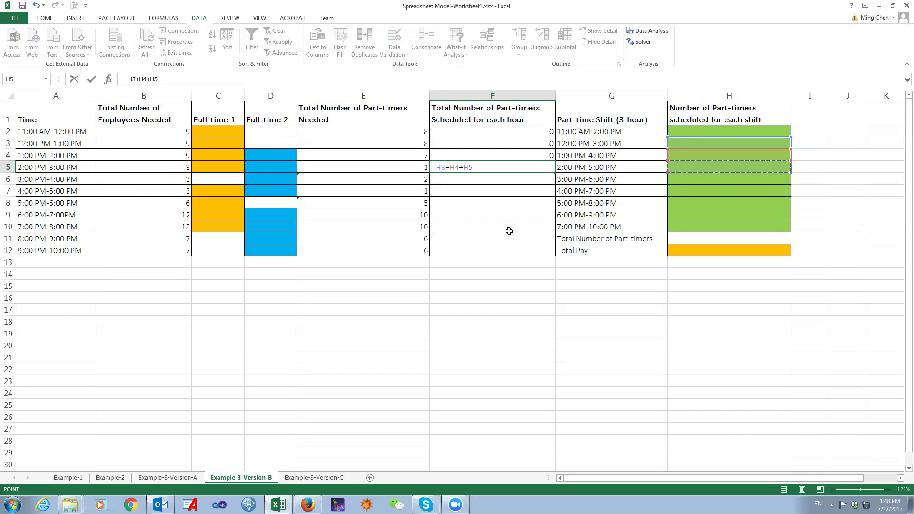
key("Return")
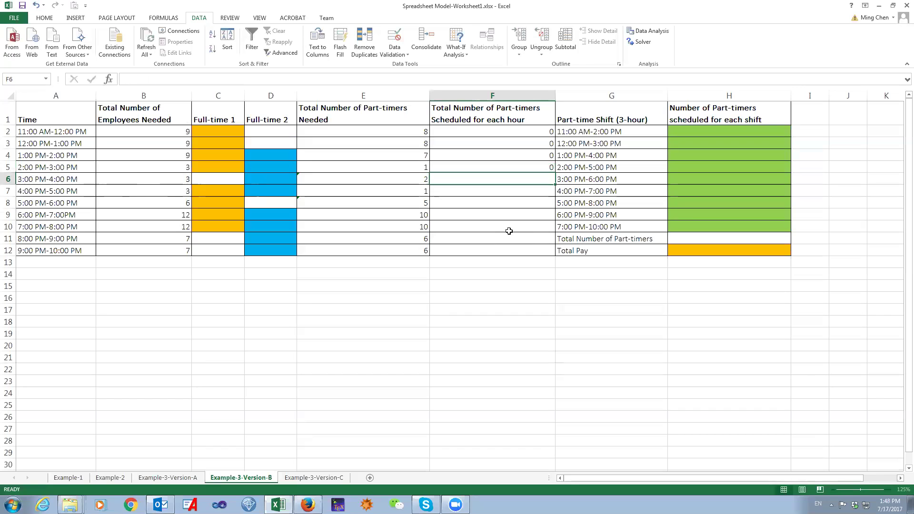
Total the three shifts covering the 3:00 PM-4:00 PM hour with =H4+H5+H6 in F6
type("=")
left_click(681, 156)
type("+")
left_click(678, 165)
type("+")
left_click(677, 178)
key("Return")
Total the three shifts covering the 4:00 PM-5:00 PM hour with =H5+H6+H7 in F7
type("=")
left_click(696, 165)
type("+")
left_click(689, 179)
type("+")
left_click(678, 191)
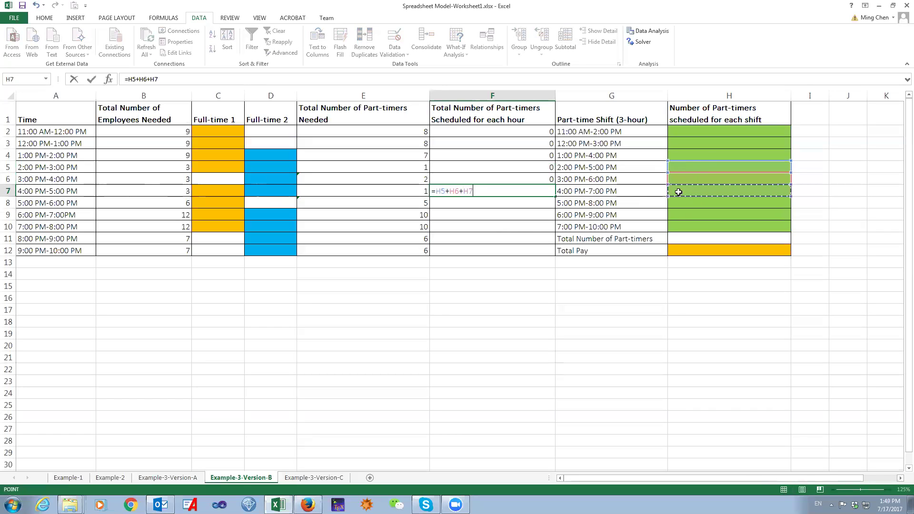
key("Return")
Total the three shifts covering the 5:00 PM-6:00 PM hour with =H6+H7+H8 in F8
type("=")
left_click(686, 177)
type("+")
left_click(679, 189)
type("+")
left_click(674, 203)
key("Return")
Total the three shifts covering the 6:00 PM-7:00 PM hour with =H7+H8+H9 in F9
type("=")
left_click(692, 188)
type("+")
left_click(684, 202)
type("+")
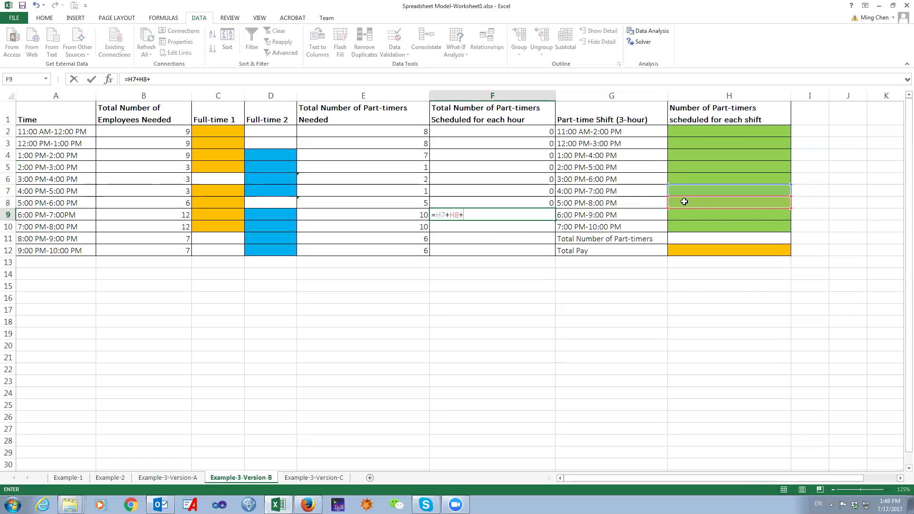
left_click(678, 214)
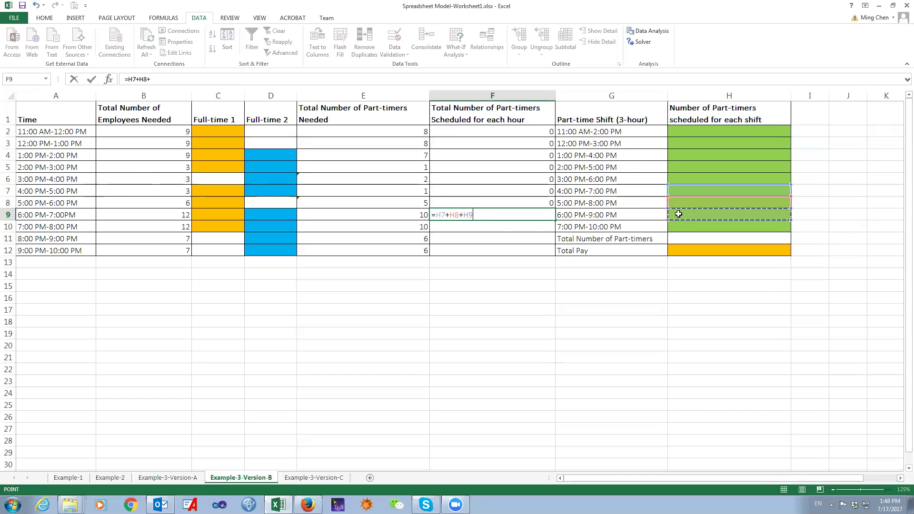
key("Return")
Total the three shifts covering the 7:00 PM-8:00 PM hour with =H8+H9+H10 in F10
type("=")
left_click(696, 205)
type("+")
left_click(676, 217)
type("+")
left_click(675, 226)
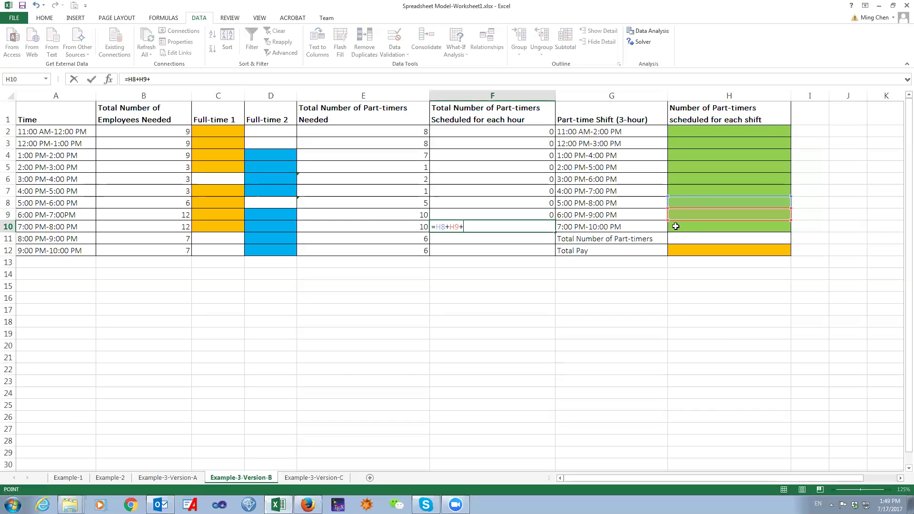
key("Return")
Calculate the part-timers scheduled for the last two hours with =H9+H10 in F11 and =H10 in F12
type("=")
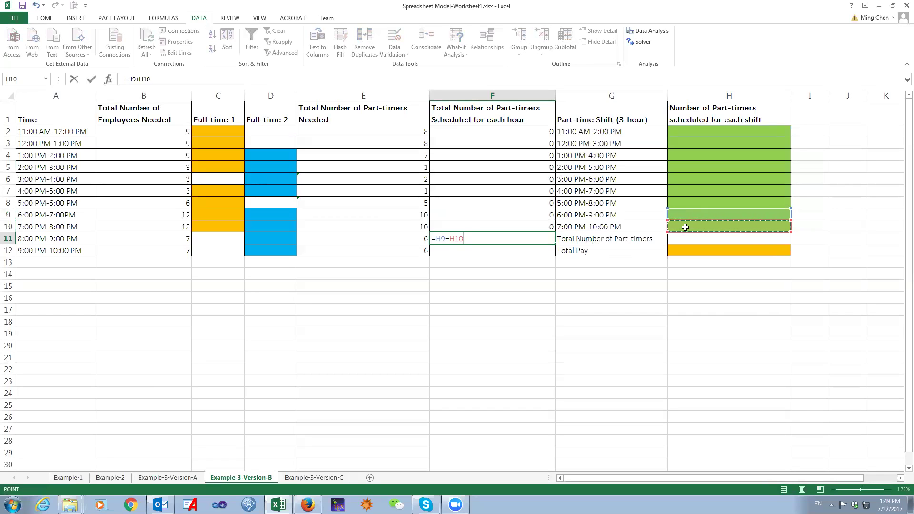
key("Return")
type("=")
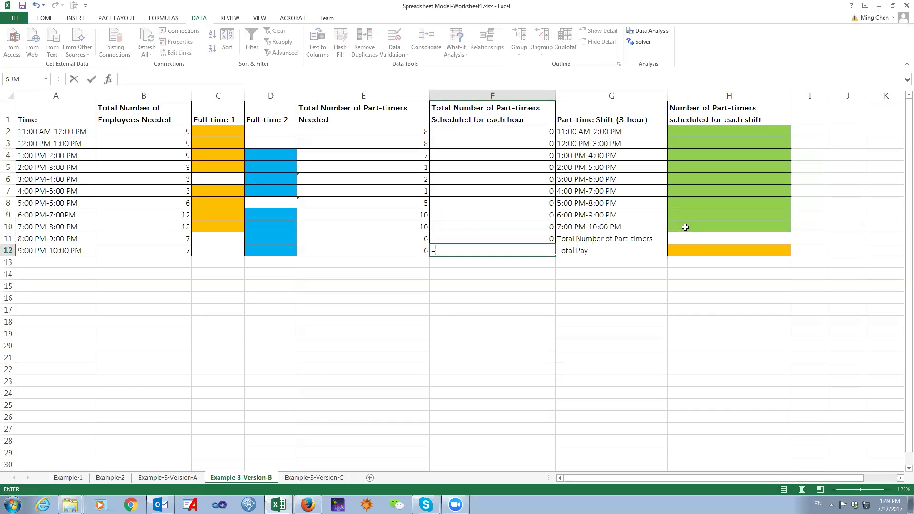
left_click(686, 227)
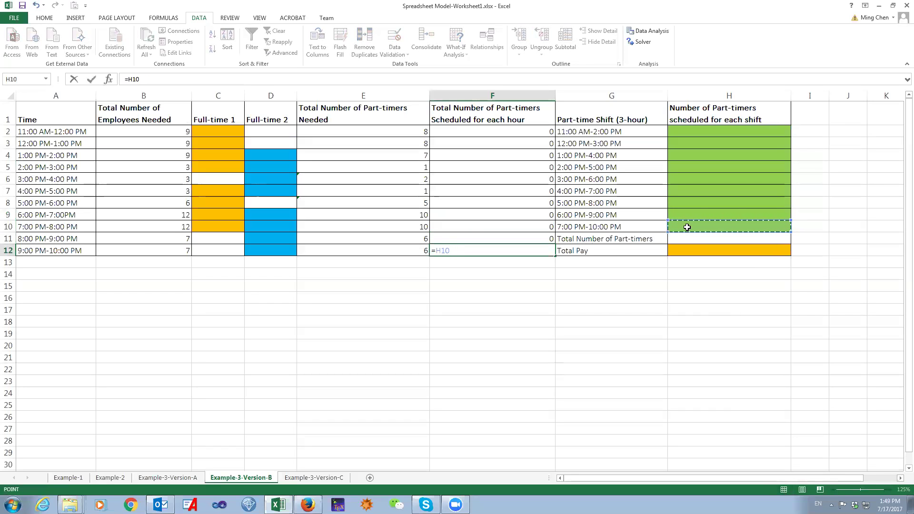
key("Return")
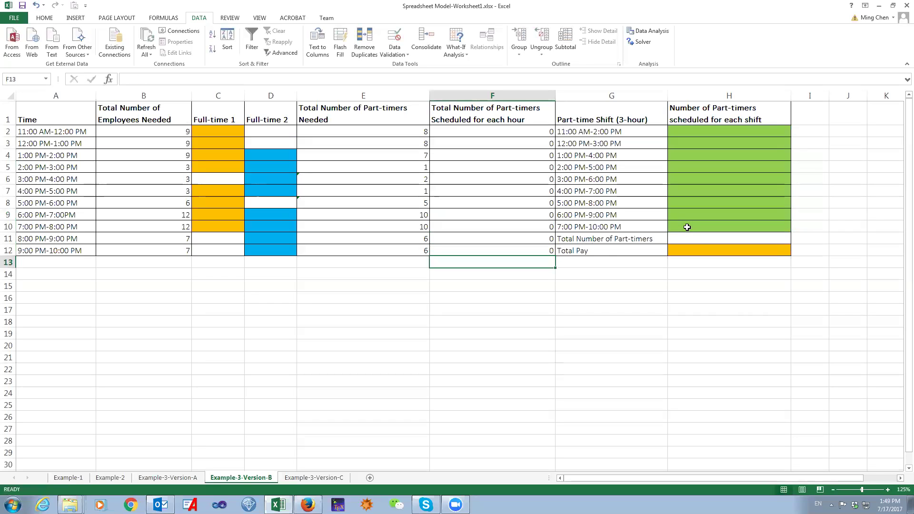
Check each formula in the Total Number of Part-timers Scheduled for each hour column, from F2 down to F12
left_click(536, 143)
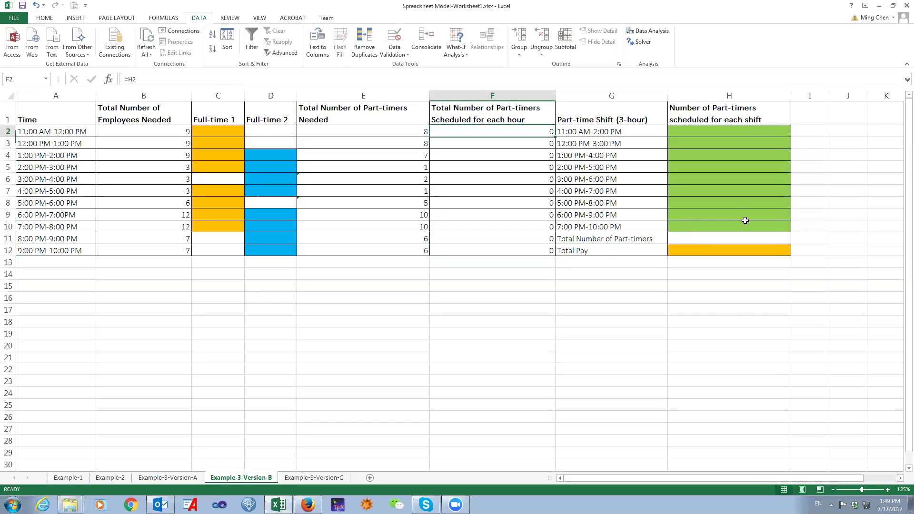
key("Down")
key("Down")
key("Down")
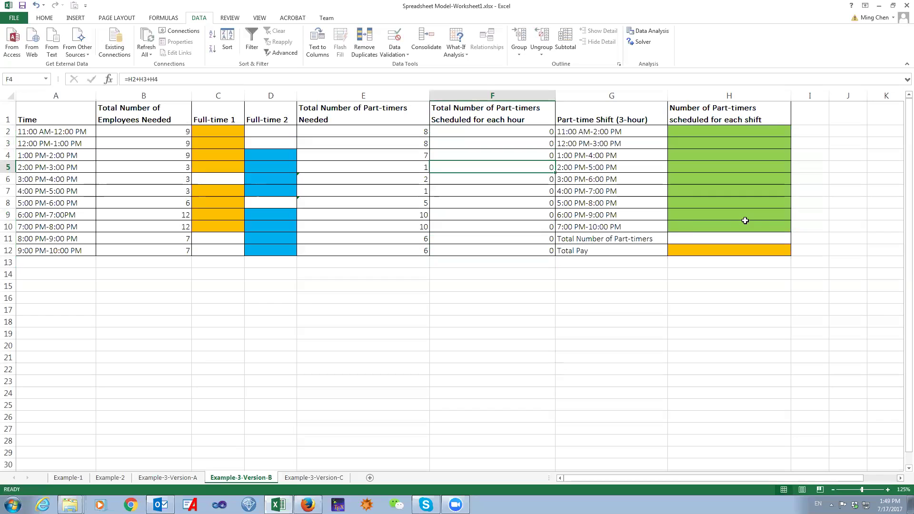
key("Down")
key("Down")
key("Down")
key("Down")
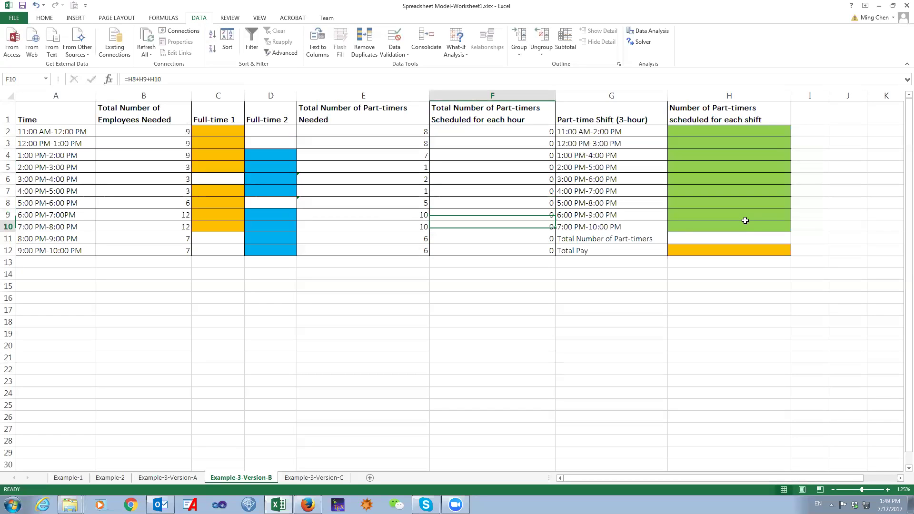
key("Down")
key("Down")
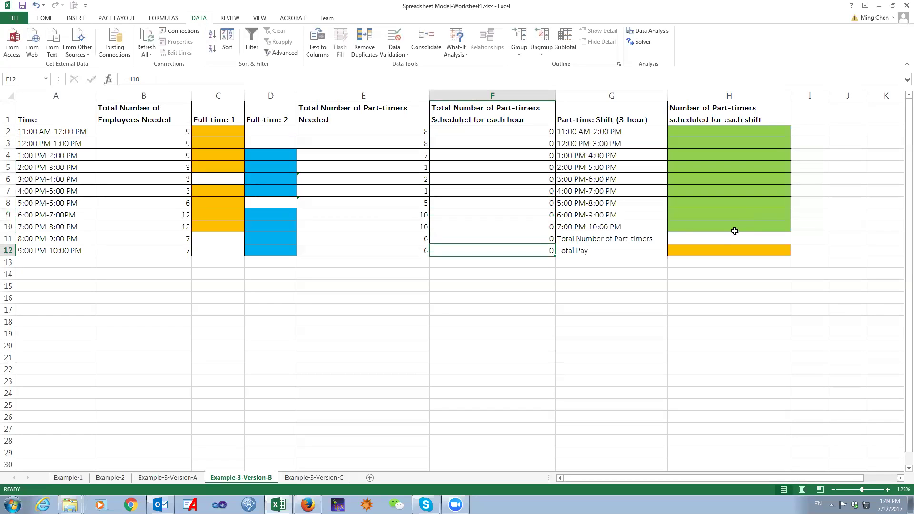
Calculate the Total Number of Part-timers in H11 with =sum(H2:H10)
left_click(725, 237)
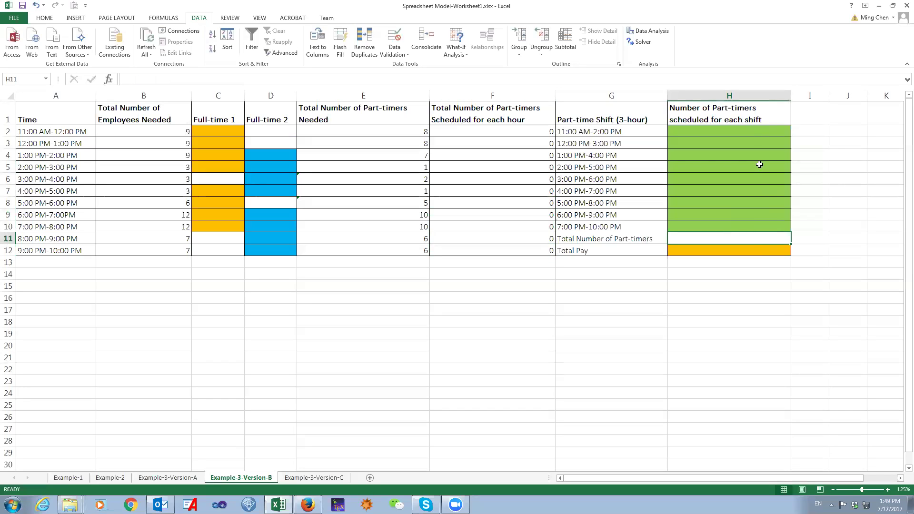
left_click_drag(756, 134, 751, 222)
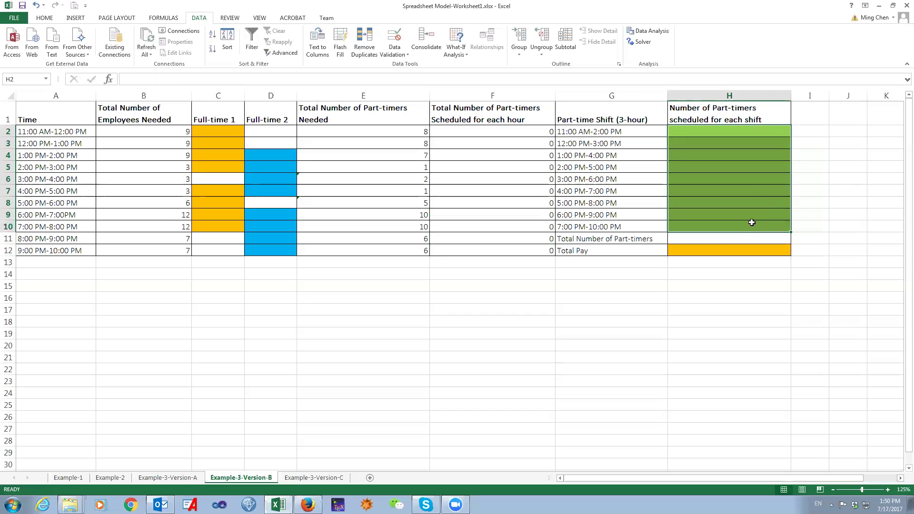
left_click(748, 236)
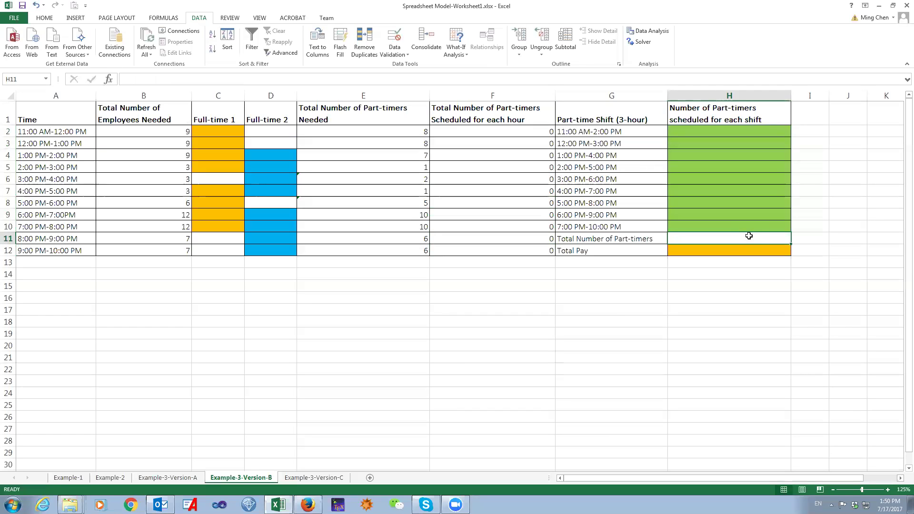
type("=sum(")
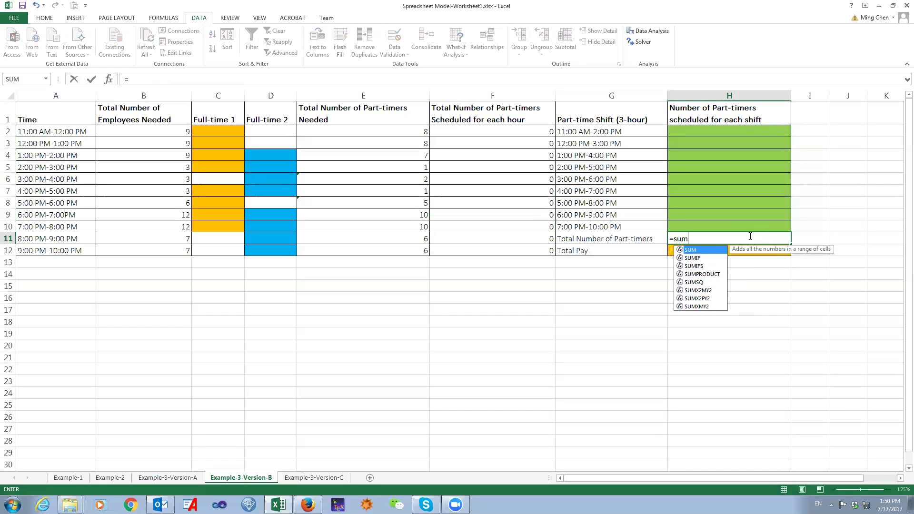
left_click_drag(734, 135, 727, 225)
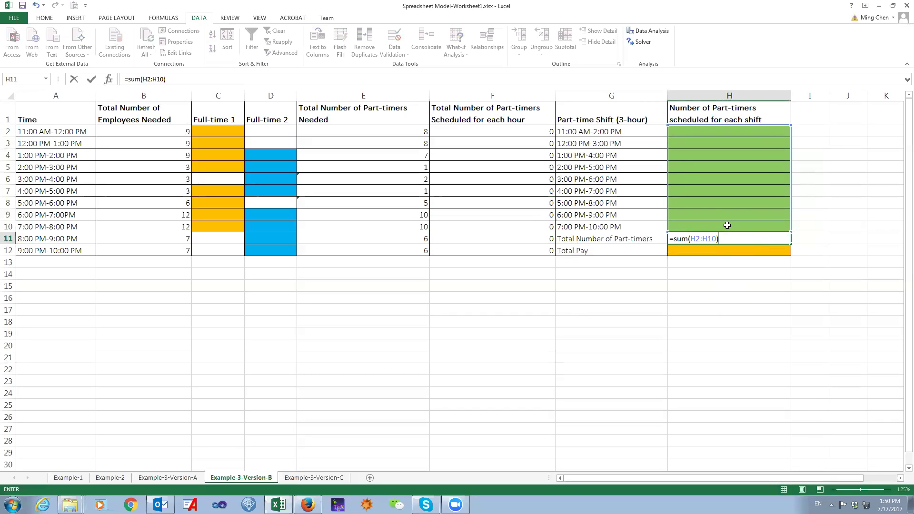
key("Return")
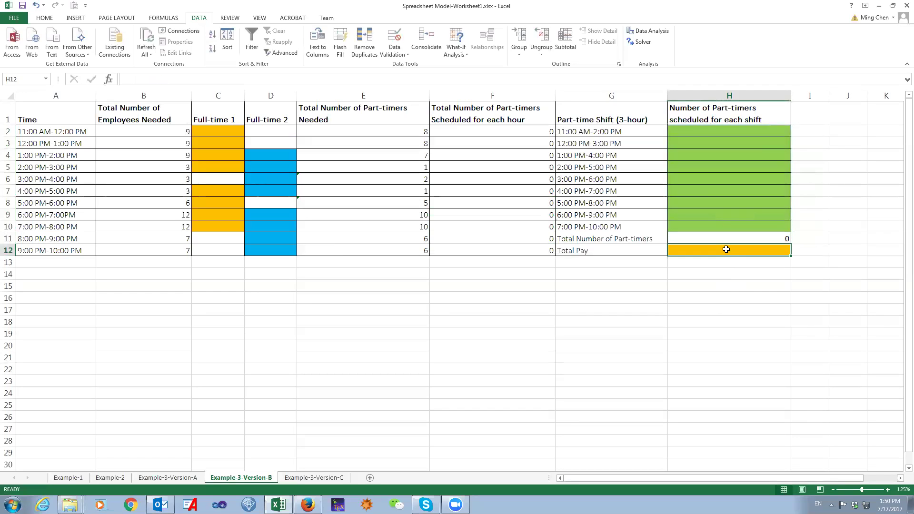
Calculate the Total Pay in H12 by multiplying the part-timer total in H11 by the pay per part-timer
type("=")
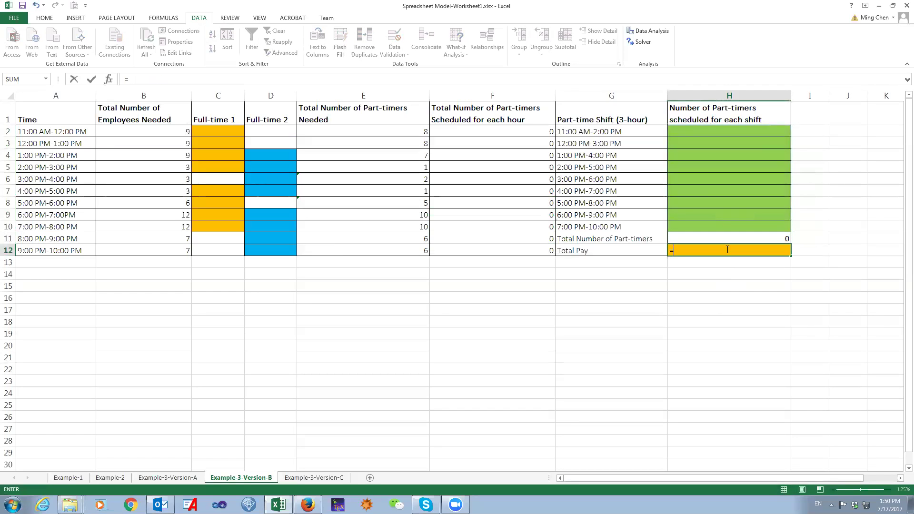
left_click(732, 239)
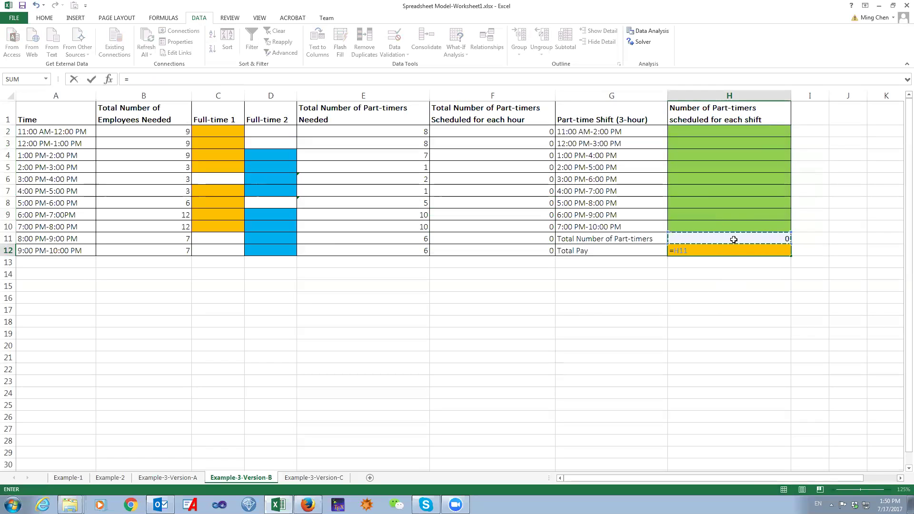
type("*")
key("Return")
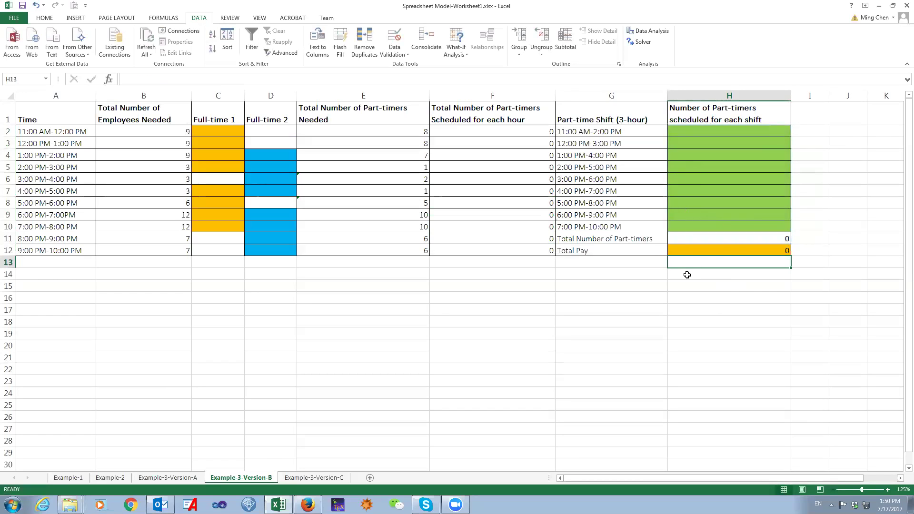
Open Solver and set its objective to minimize the Total Pay cell H12
left_click_drag(756, 131, 752, 231)
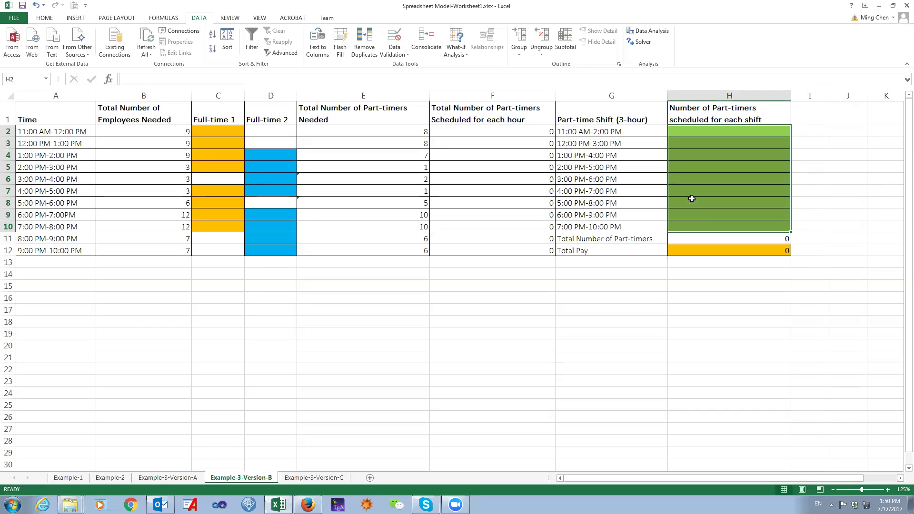
left_click(639, 41)
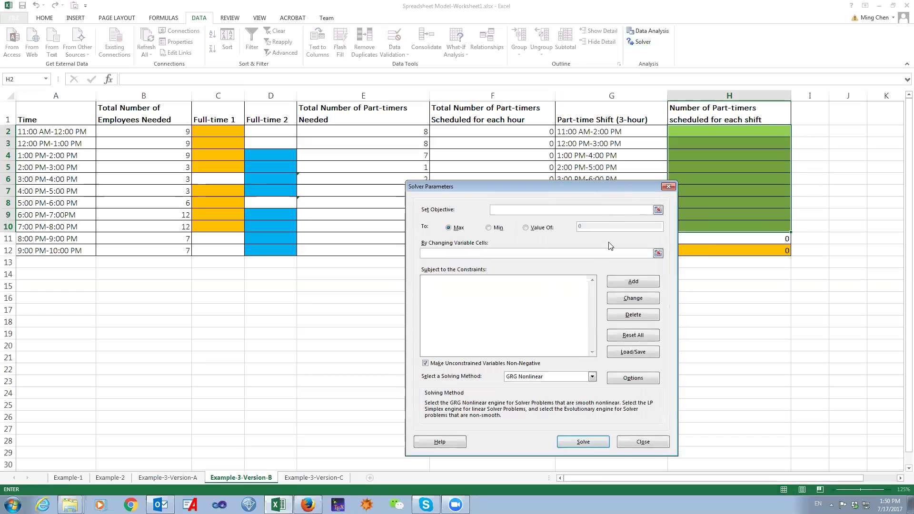
left_click_drag(621, 185, 539, 179)
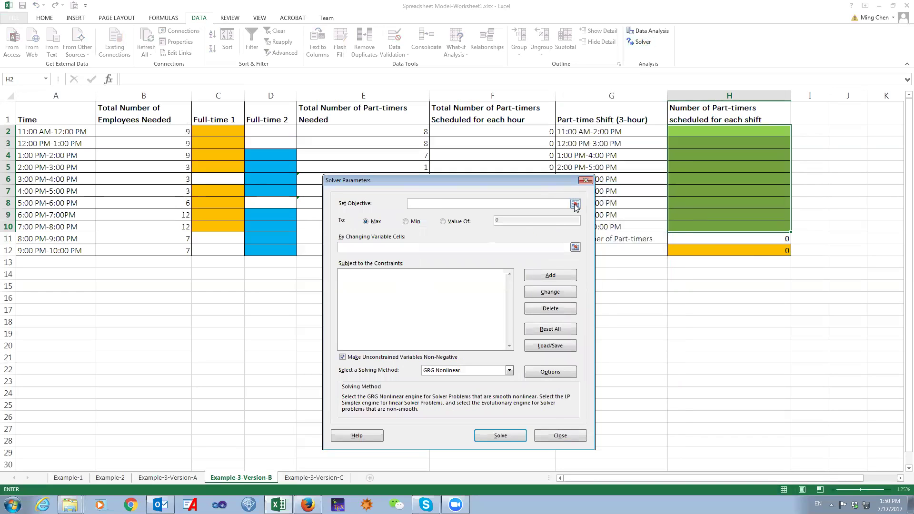
left_click(574, 203)
left_click(766, 250)
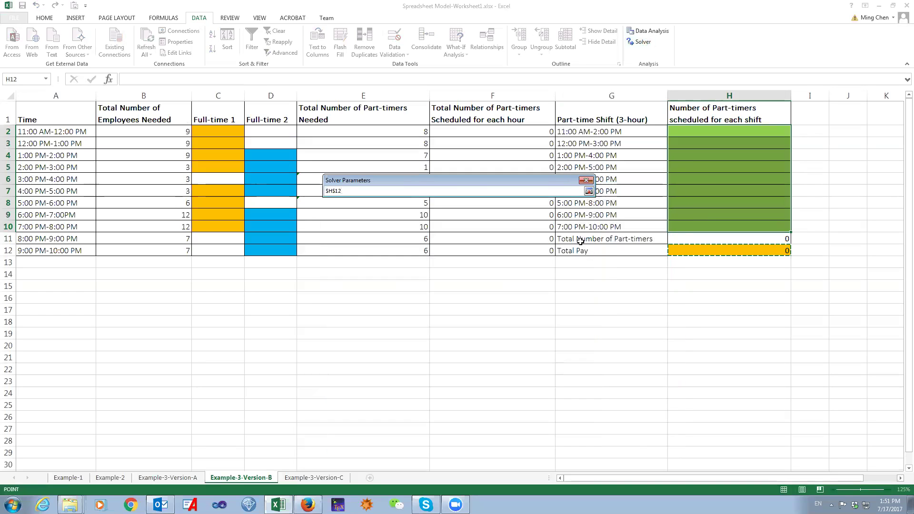
left_click(588, 191)
left_click(415, 222)
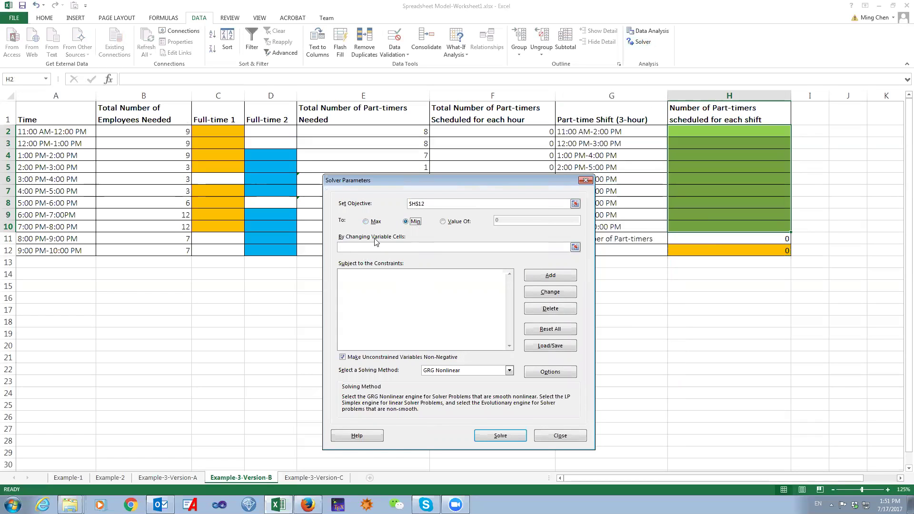
Set Solver's changing variable cells to the part-timers scheduled for each shift, H2:H10
left_click(575, 247)
left_click_drag(725, 129, 716, 224)
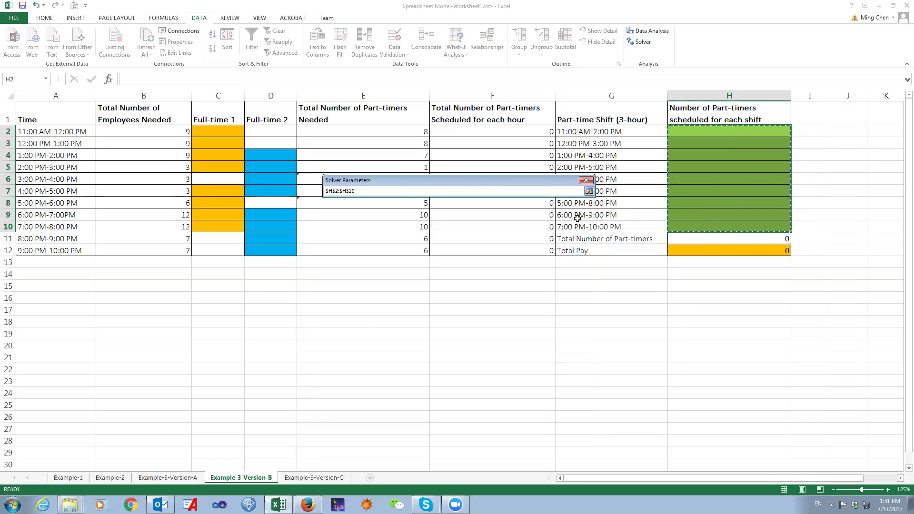
left_click(589, 191)
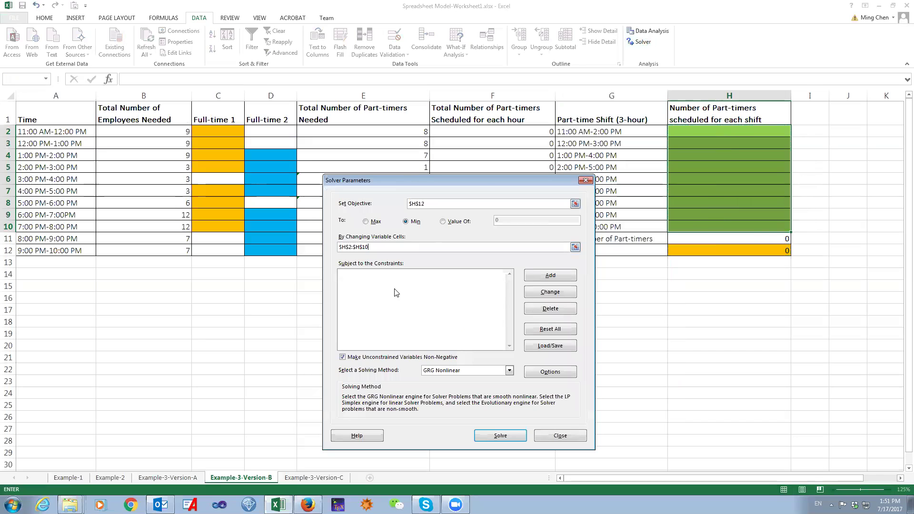
Add a Solver constraint requiring the part-timers scheduled for each hour, F2:F12, to be >= the part-timers needed, E2:E12
left_click(554, 276)
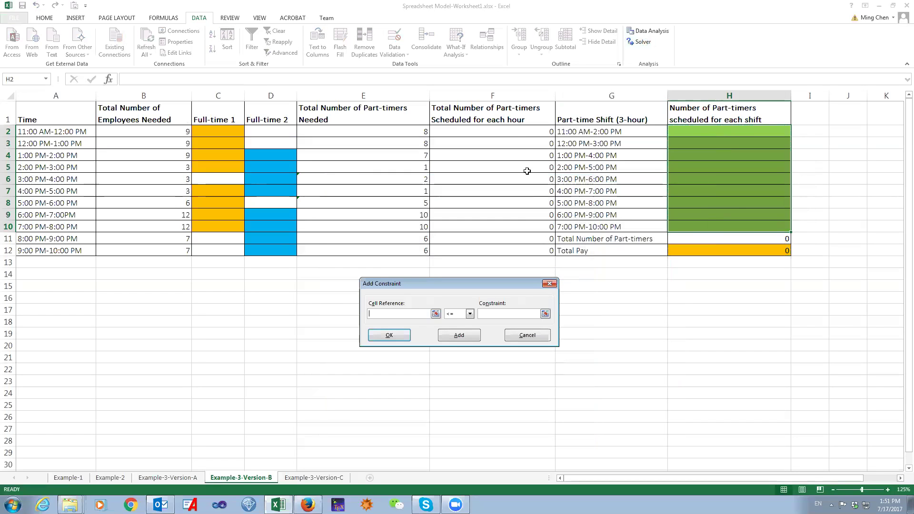
left_click_drag(512, 129, 505, 248)
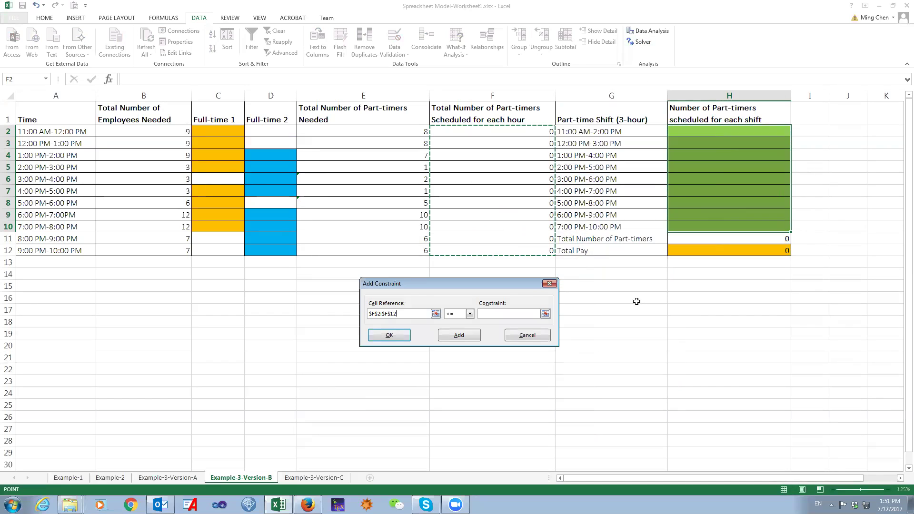
left_click(469, 314)
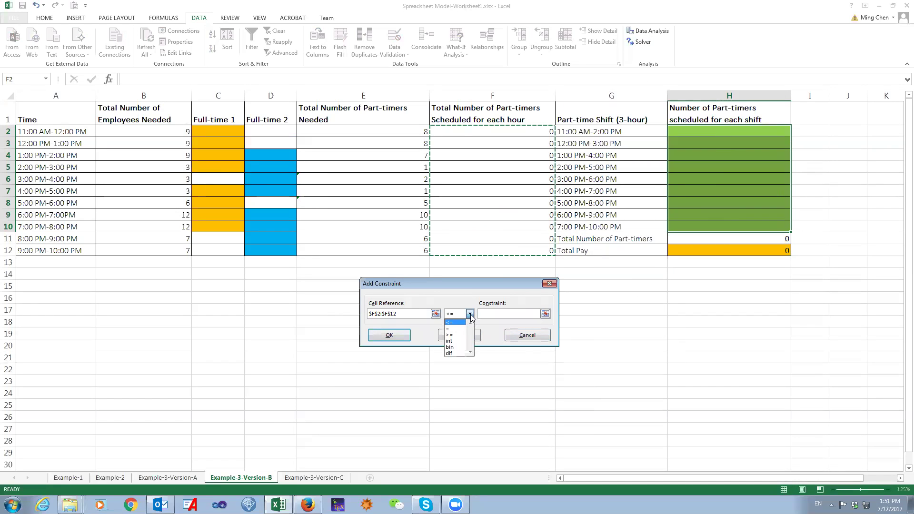
left_click(458, 335)
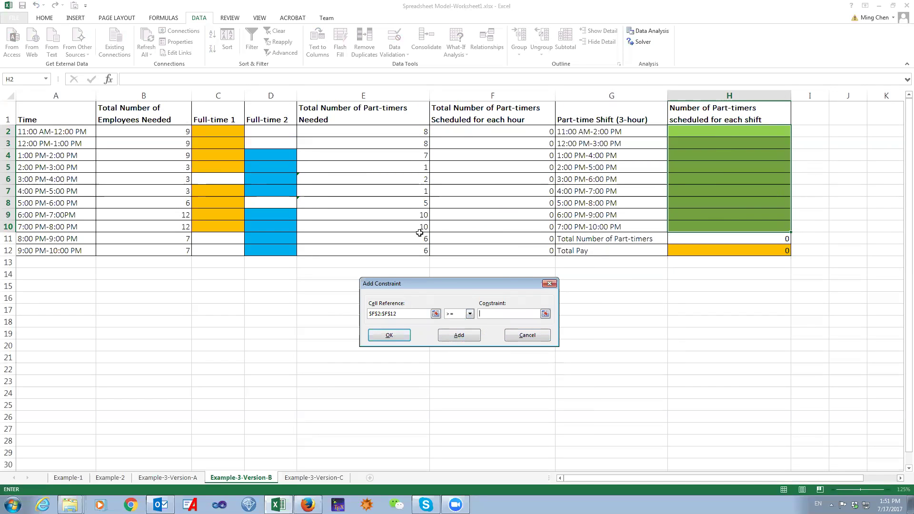
left_click_drag(402, 132, 399, 245)
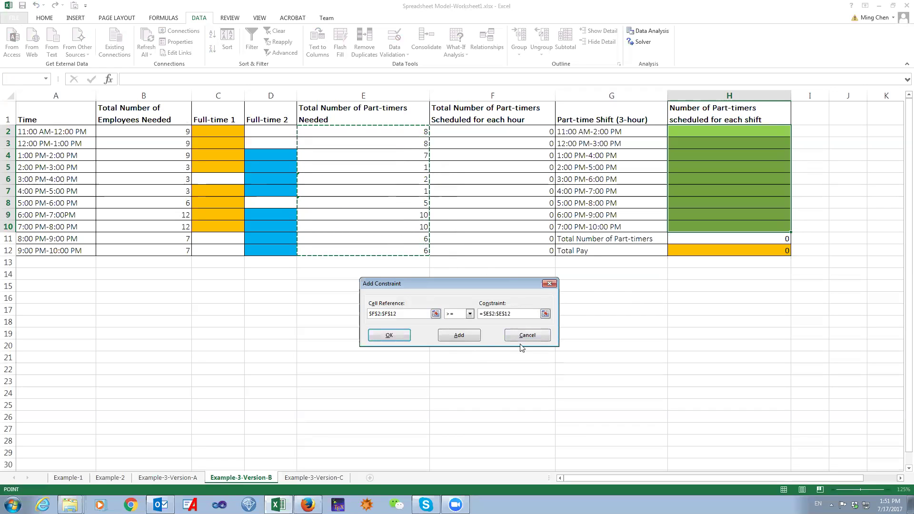
left_click(389, 336)
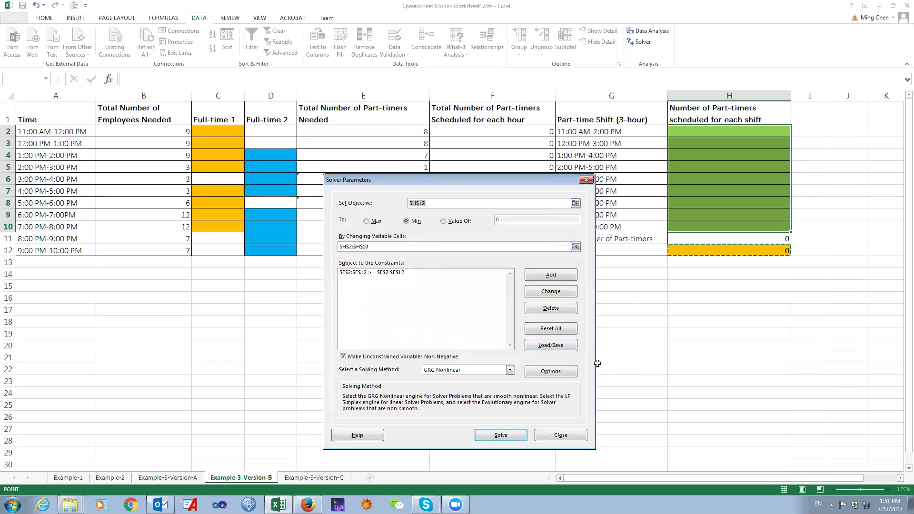
Check the available solving methods, solve the model and keep the Solver solution
left_click(484, 372)
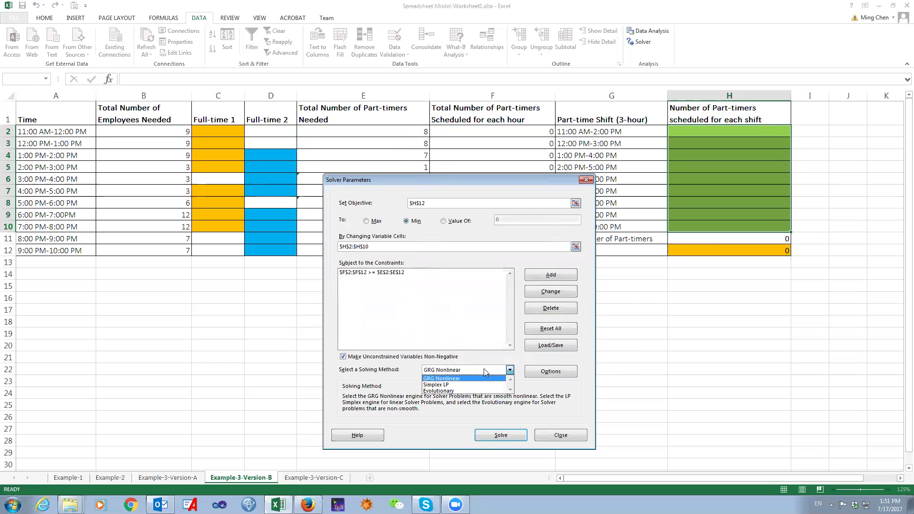
left_click(500, 435)
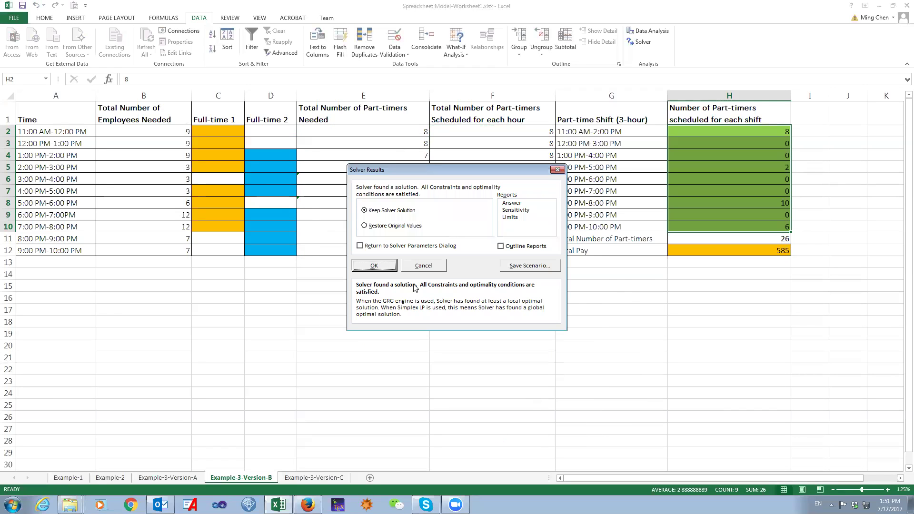
left_click(384, 267)
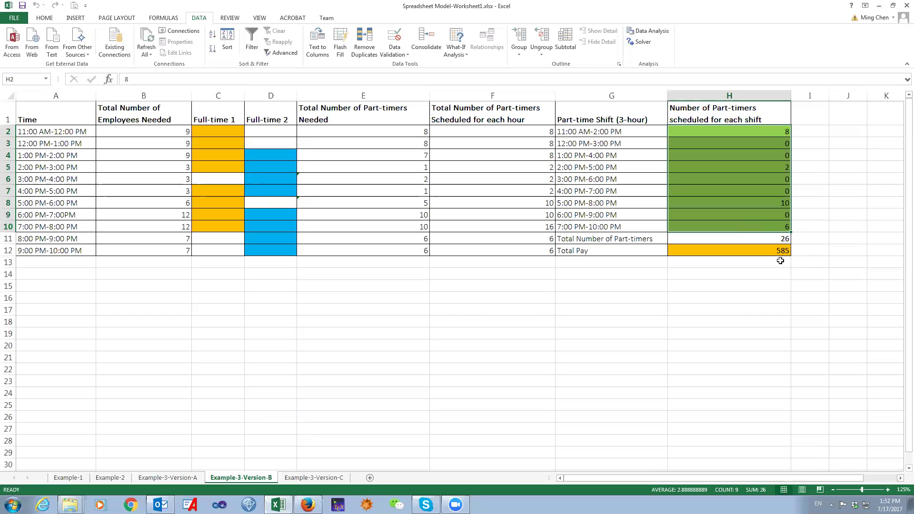
Examine the formulas behind the part-timers scheduled for each hour in cells F2 to F5
left_click(499, 135)
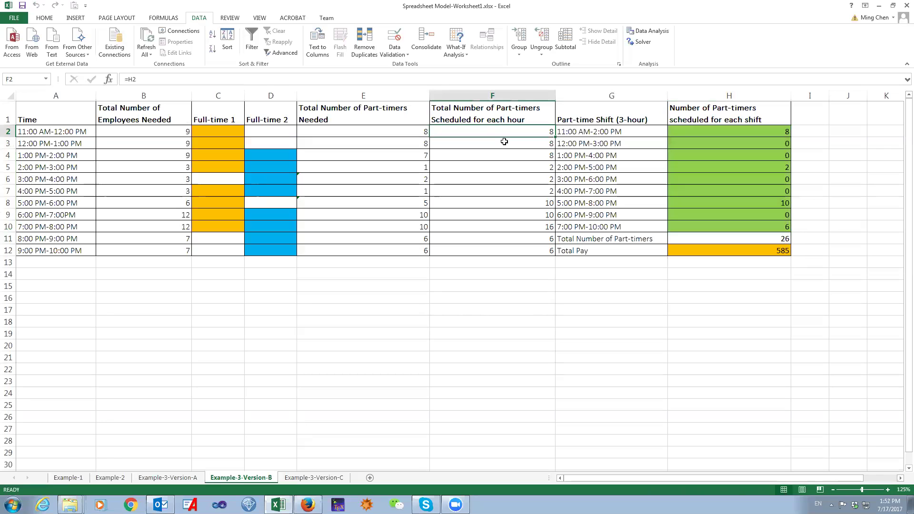
left_click(504, 143)
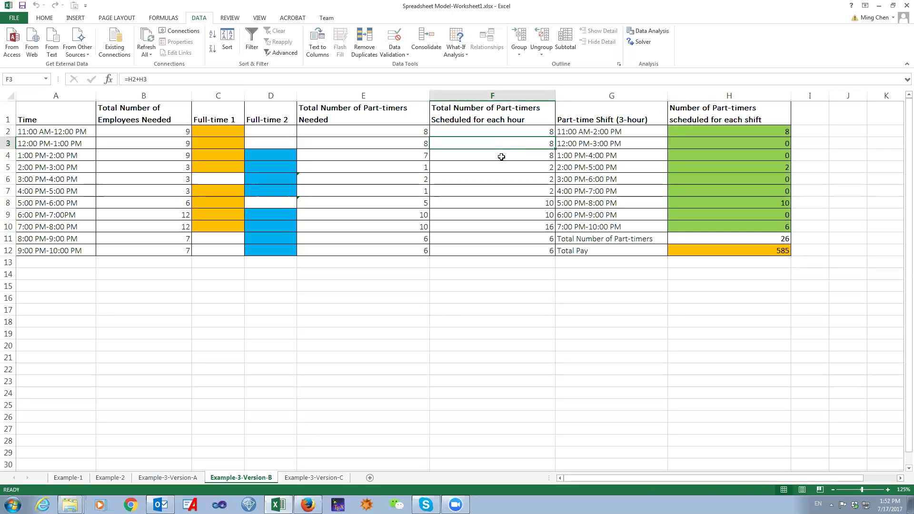
left_click(500, 156)
left_click(502, 166)
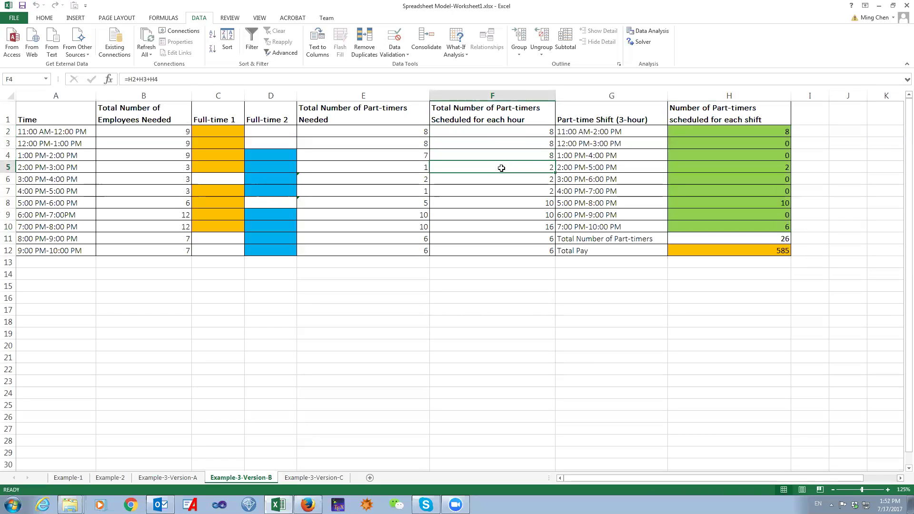